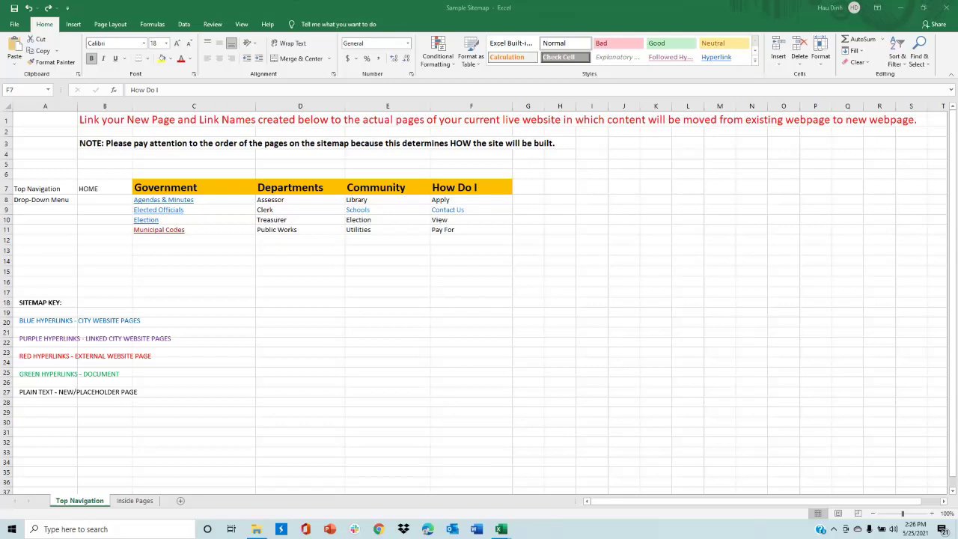
- Review the four top navigation headings from Government to How Do I, and the drop-down items under How Do I and Community
left_click(193, 187)
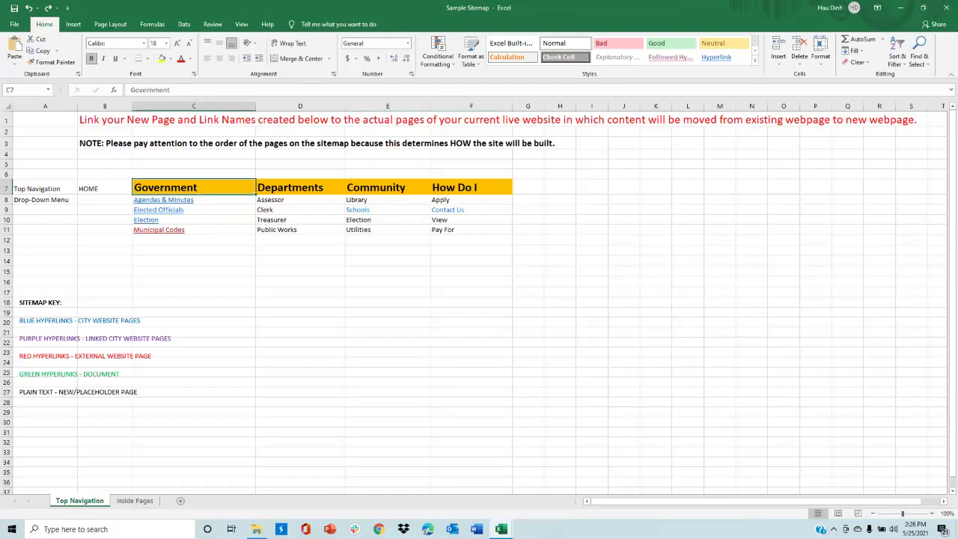
left_click(299, 187)
left_click(387, 187)
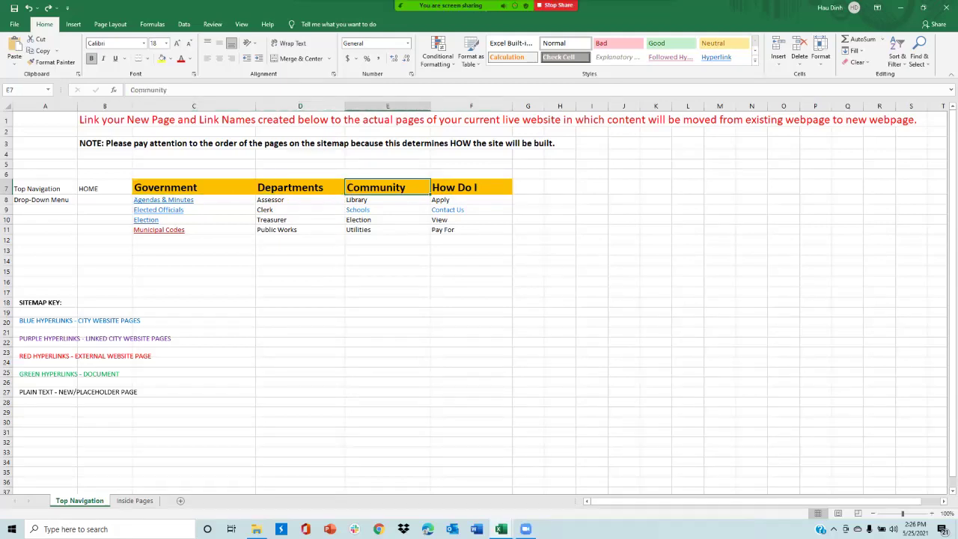
left_click(470, 187)
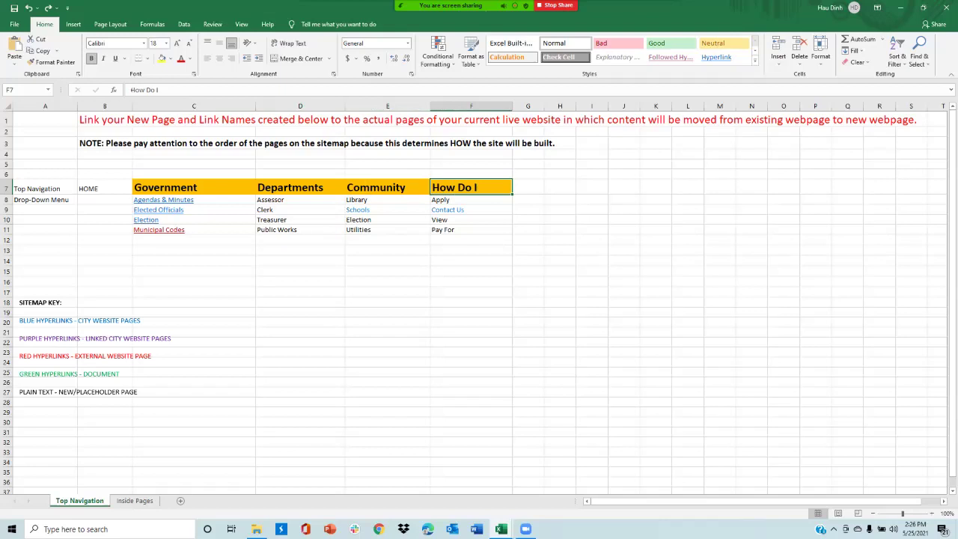
left_click_drag(470, 200, 470, 230)
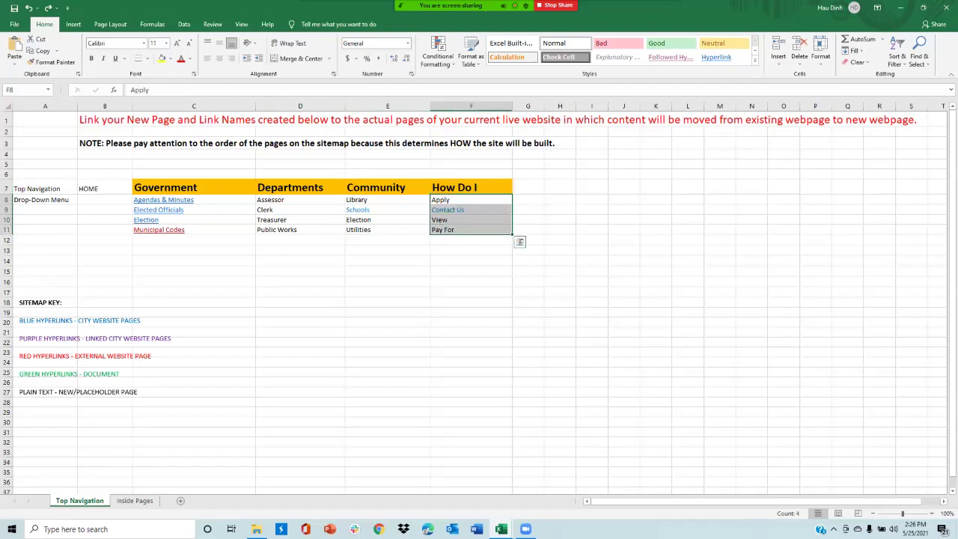
left_click_drag(387, 199, 388, 230)
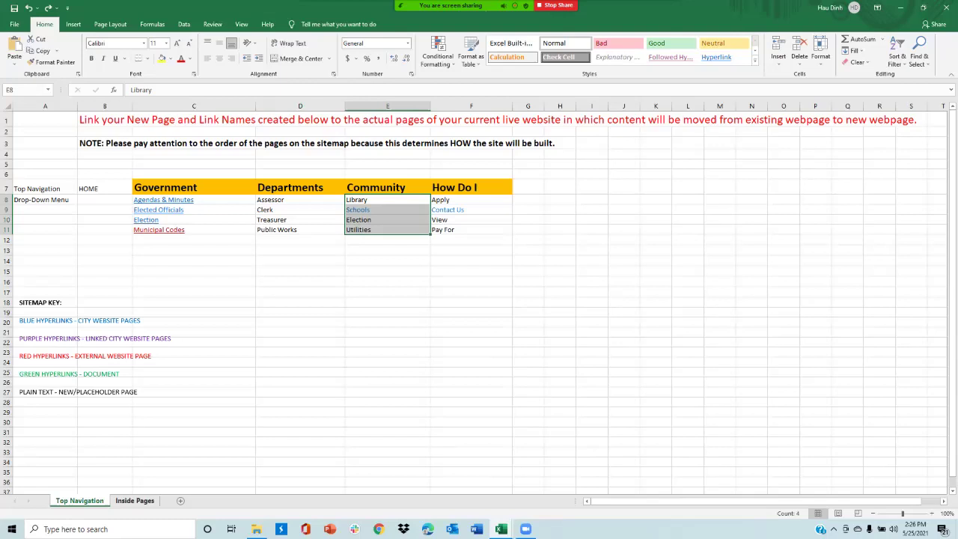
- Open the Inside Pages sheet and review its page-level column headings in row 10
left_click(134, 500)
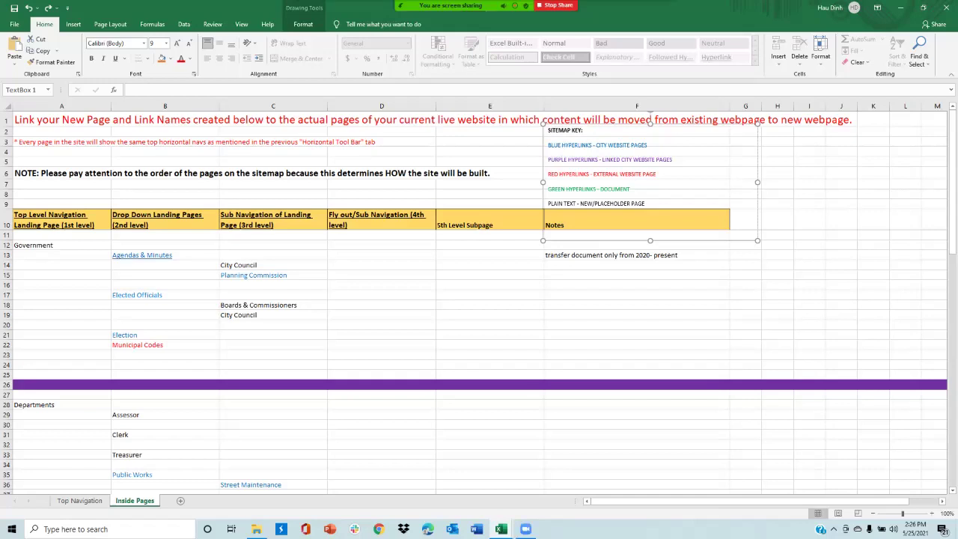
left_click(381, 354)
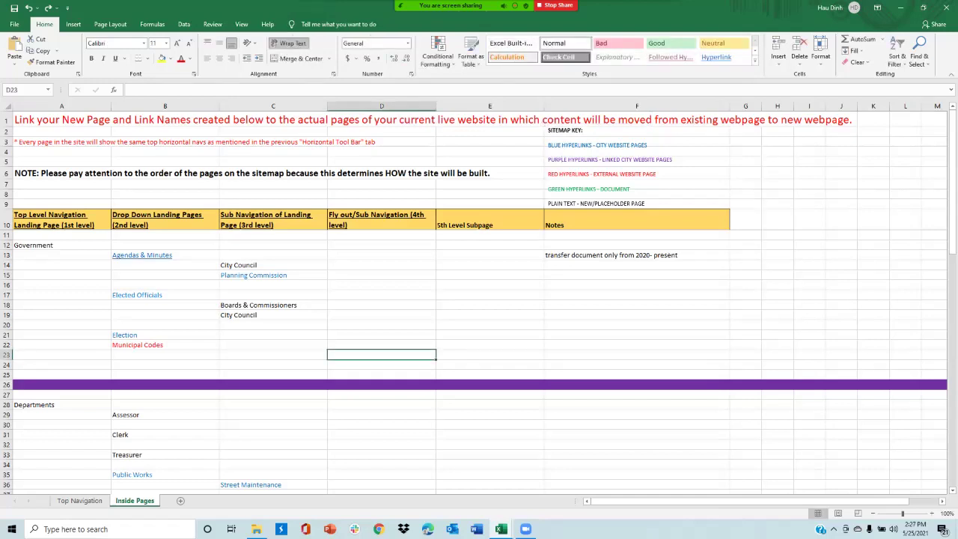
left_click(62, 219)
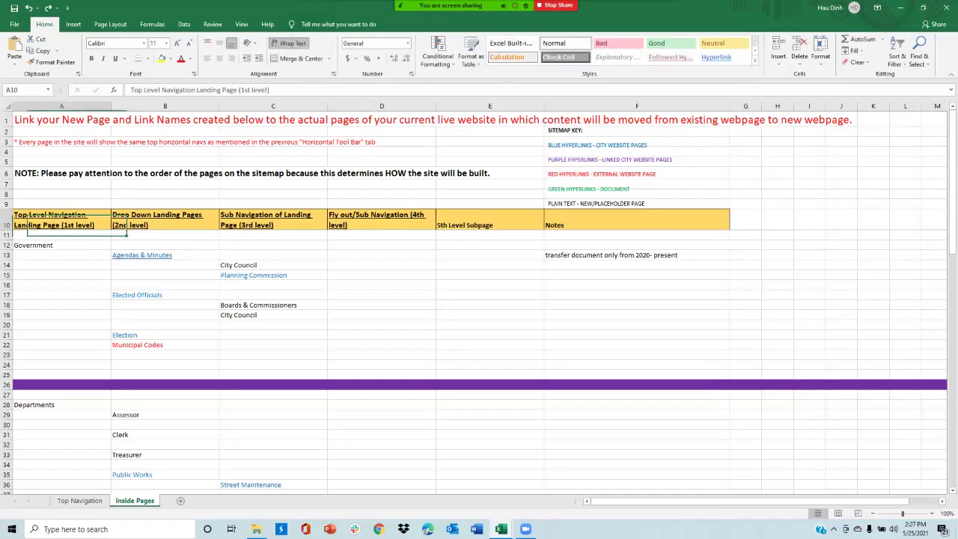
left_click(165, 219)
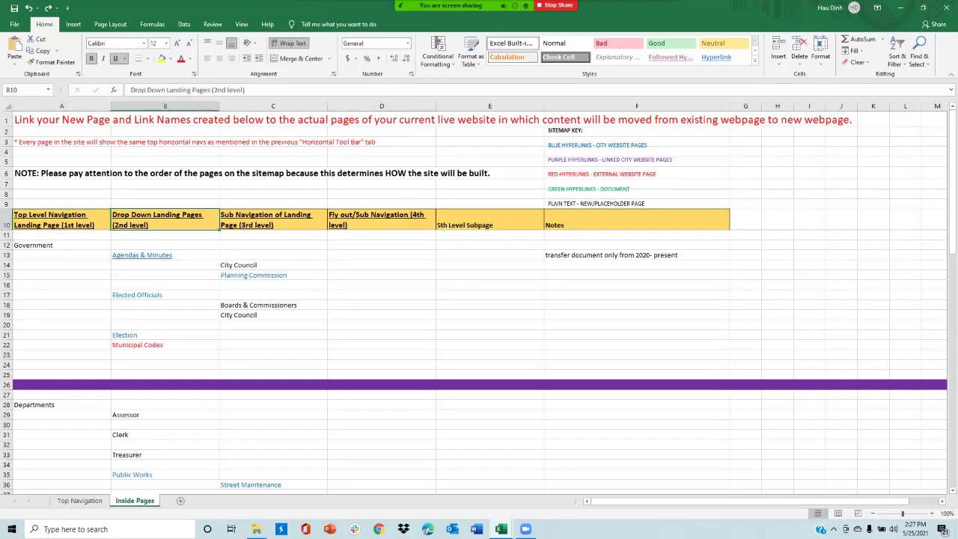
left_click(273, 219)
left_click(522, 220)
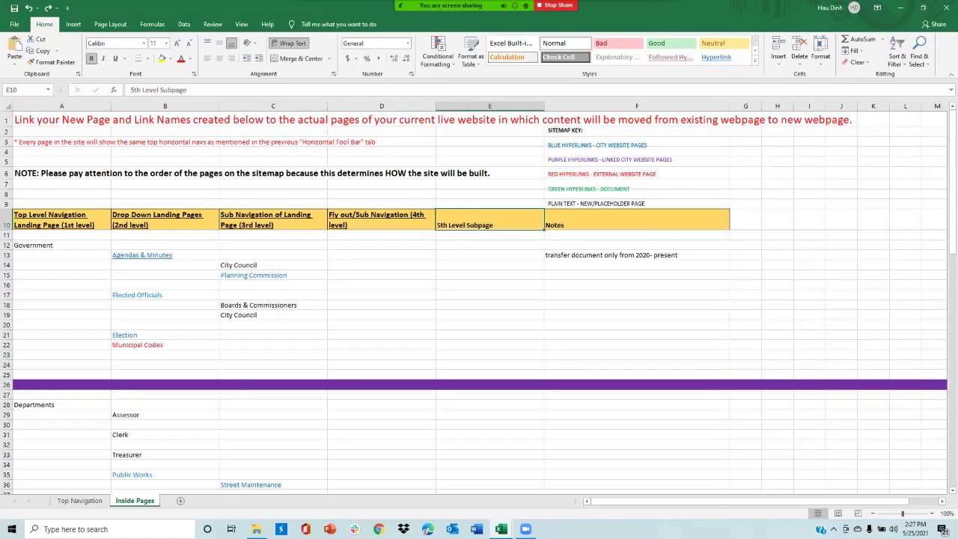
- Examine columns A through F of the Inside Pages sheet one by one, from the top level navigation to the notes
left_click(61, 106)
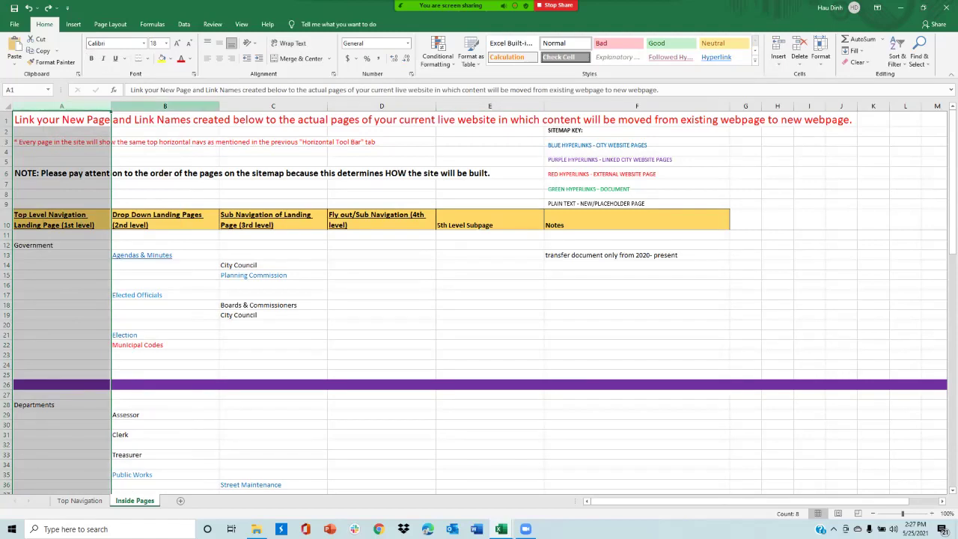
left_click(164, 106)
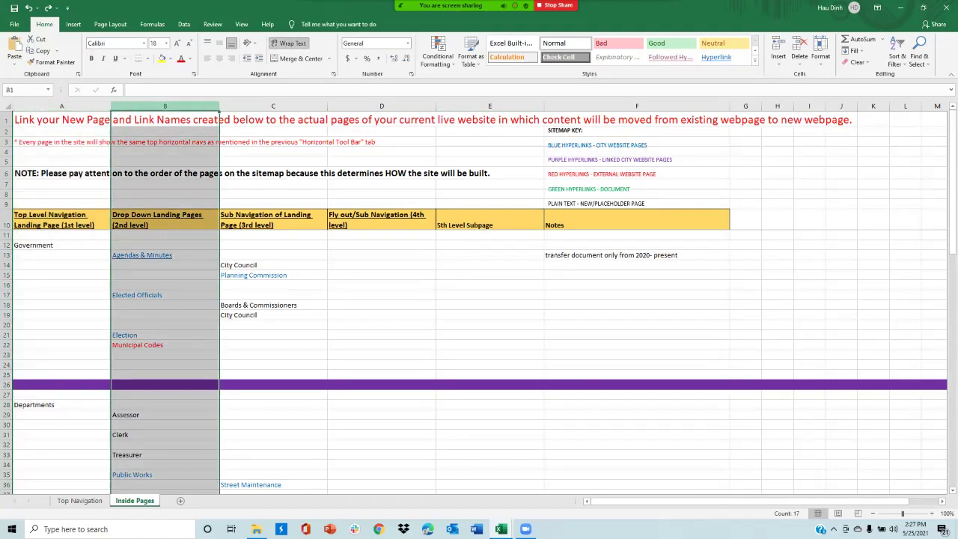
left_click(273, 106)
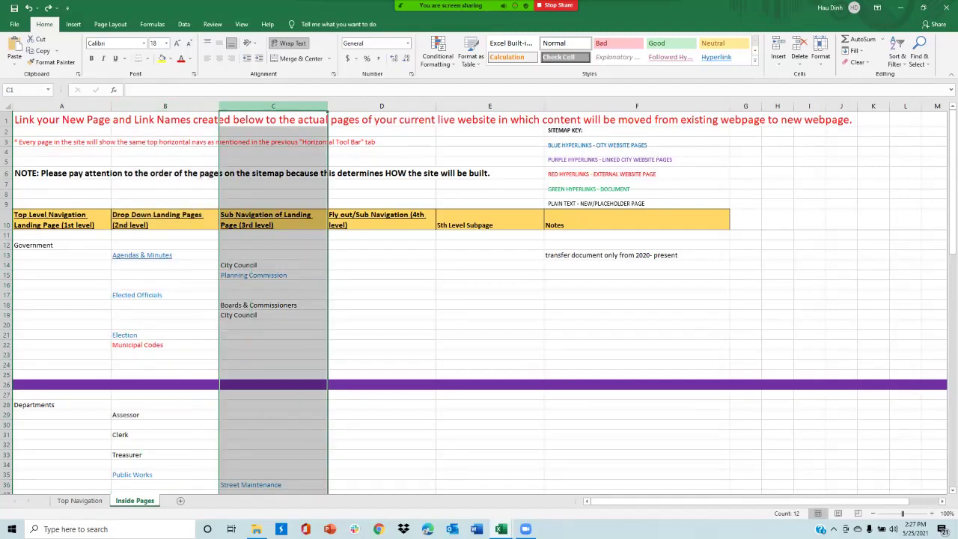
left_click(381, 106)
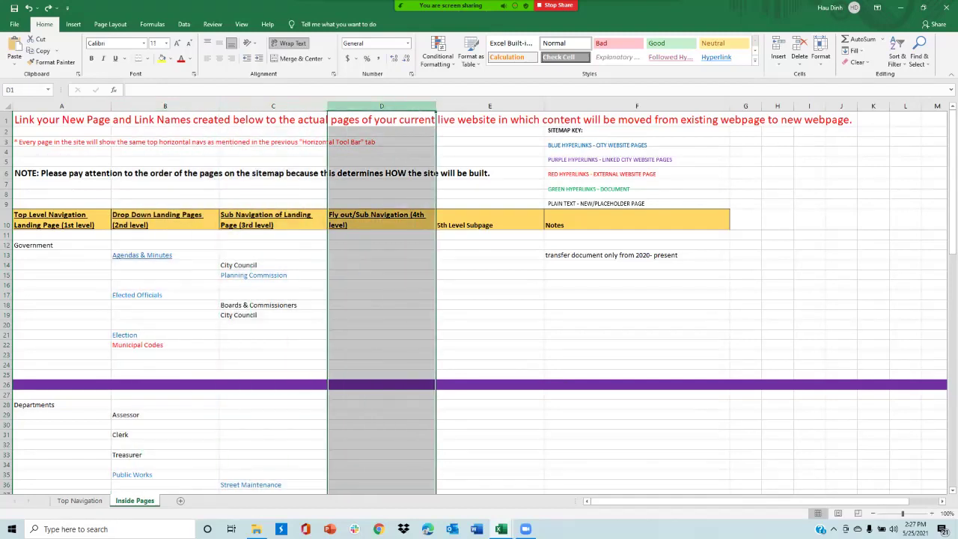
left_click(489, 105)
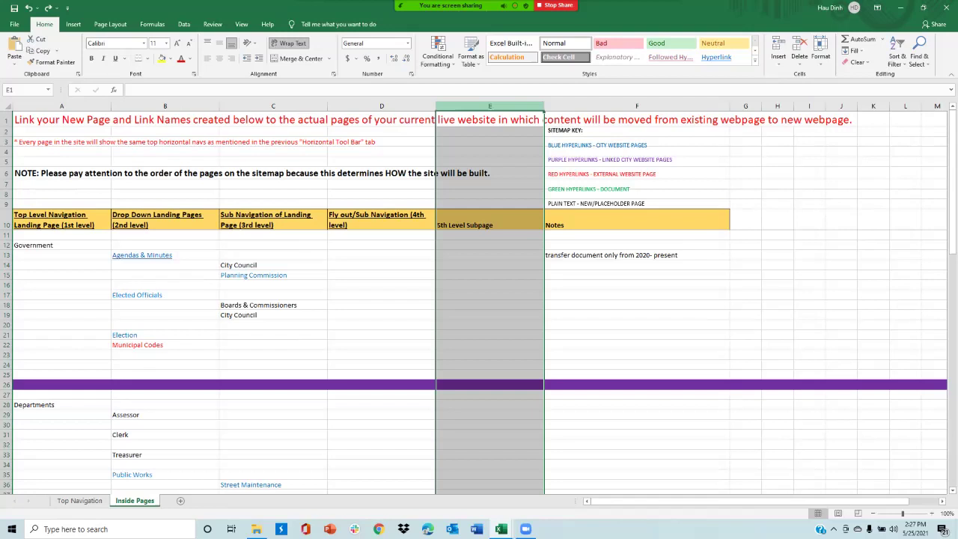
left_click(637, 106)
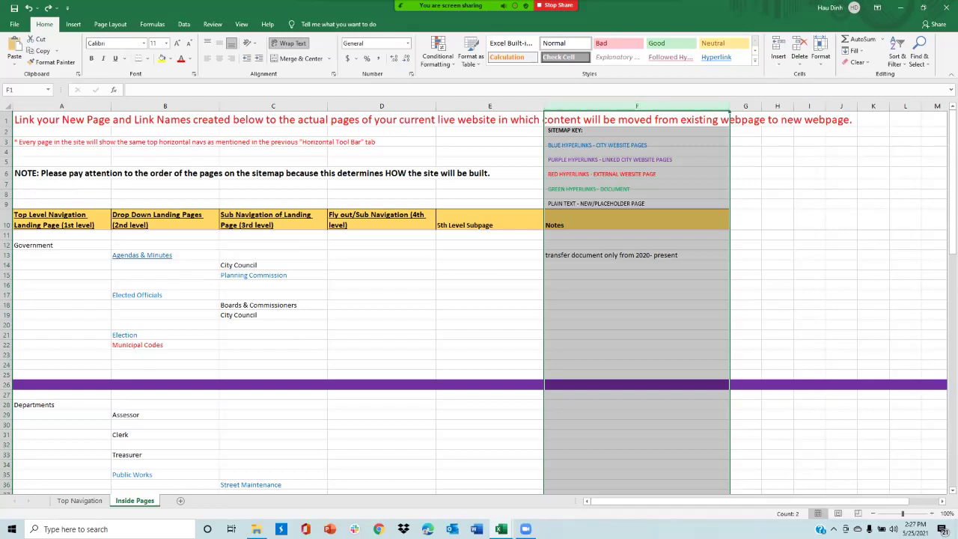
left_click(381, 345)
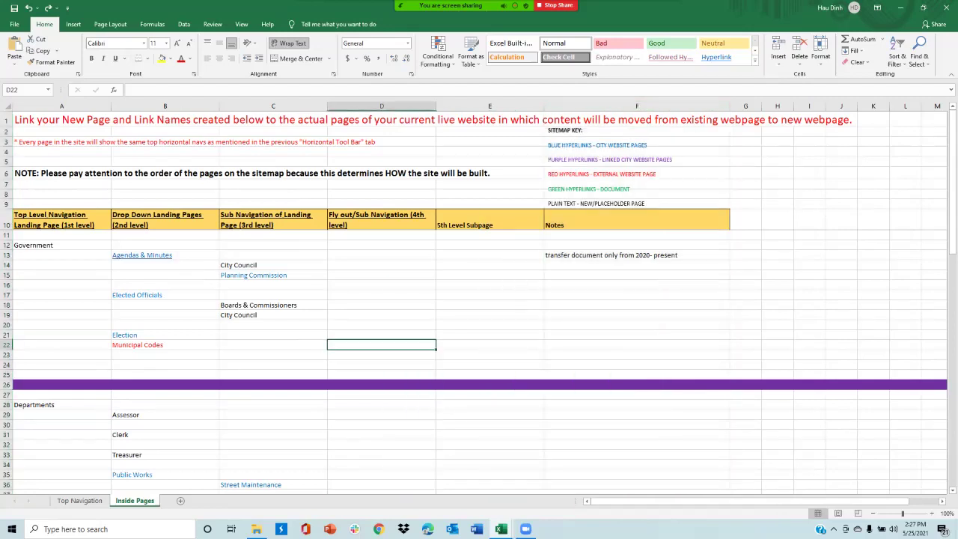
- Trace the page hierarchy from Government through Agendas & Minutes to its City Council subpage
left_click(273, 265)
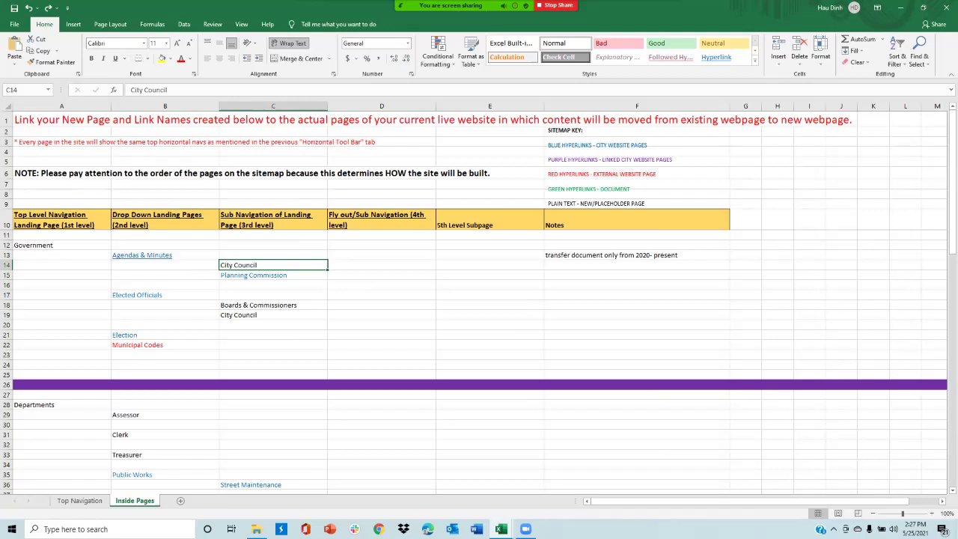
left_click(61, 245)
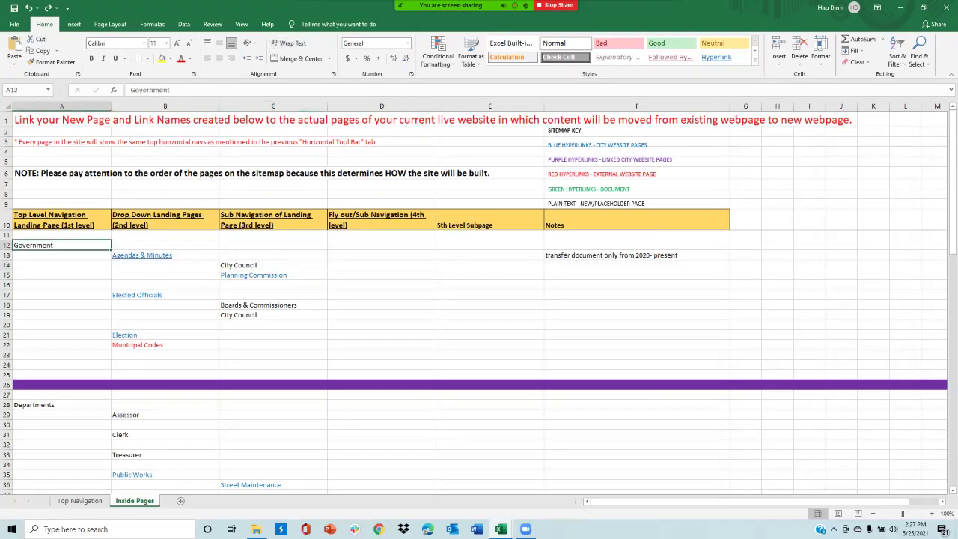
left_click(165, 255)
left_click(273, 265)
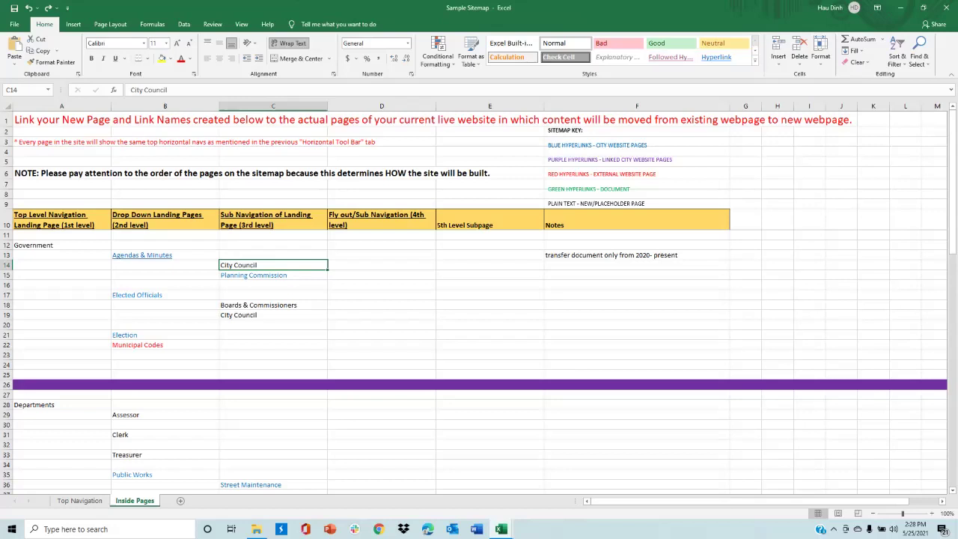
- Compare the Top Navigation sheet with Inside Pages, checking the second-level Government pages from Agendas & Minutes to Municipal Codes
left_click(79, 501)
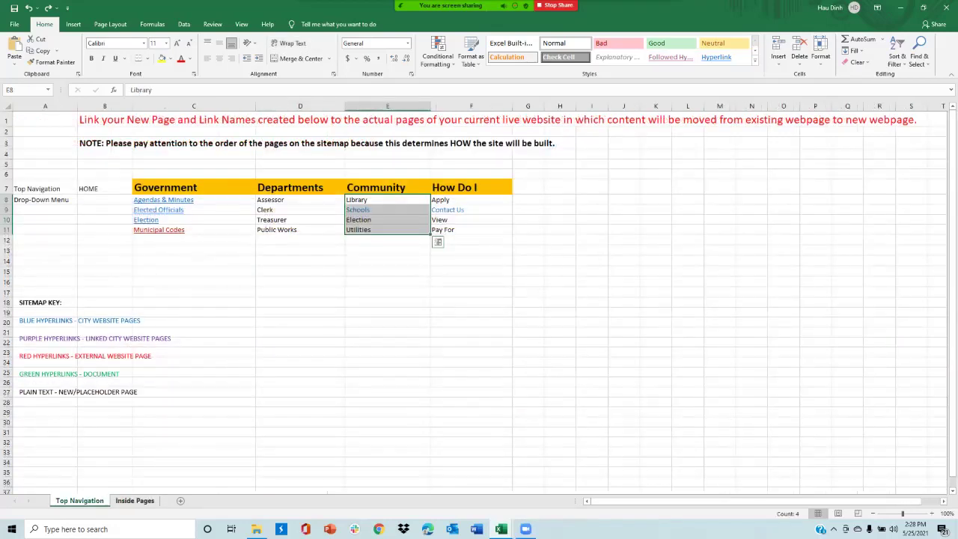
left_click(135, 500)
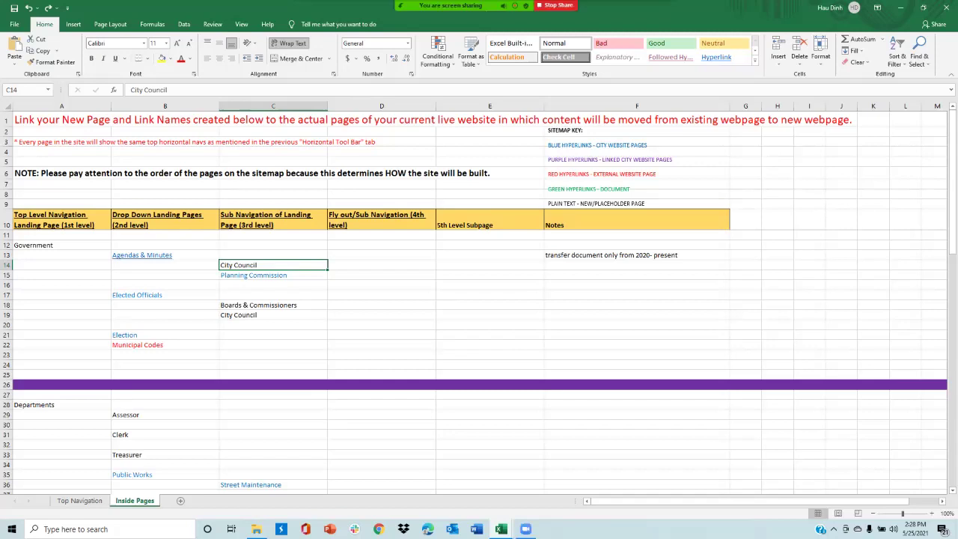
left_click(165, 335)
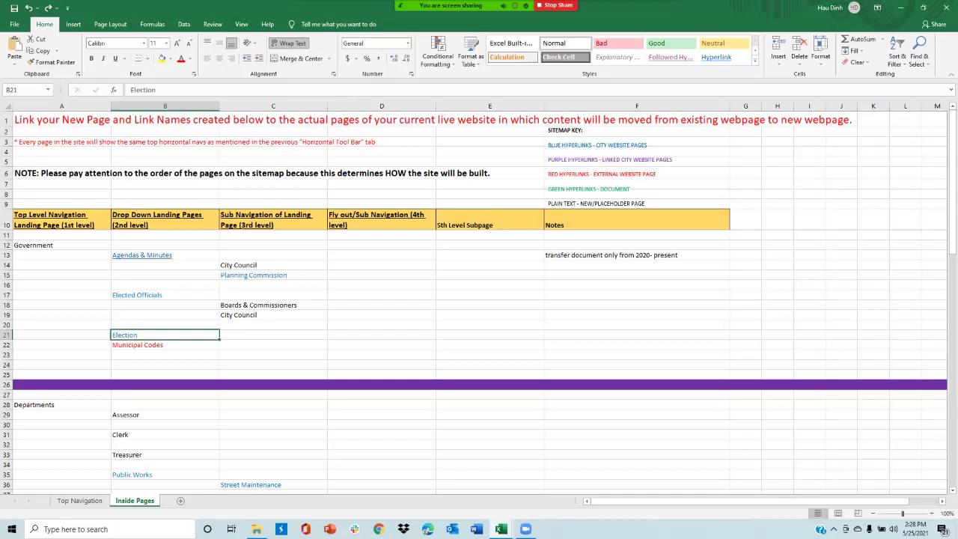
left_click(165, 245)
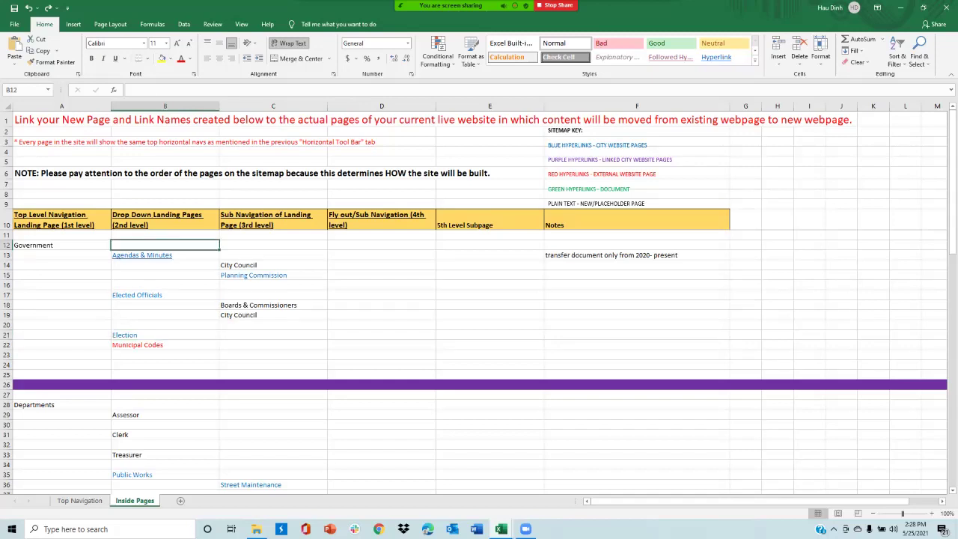
left_click_drag(165, 254, 165, 345)
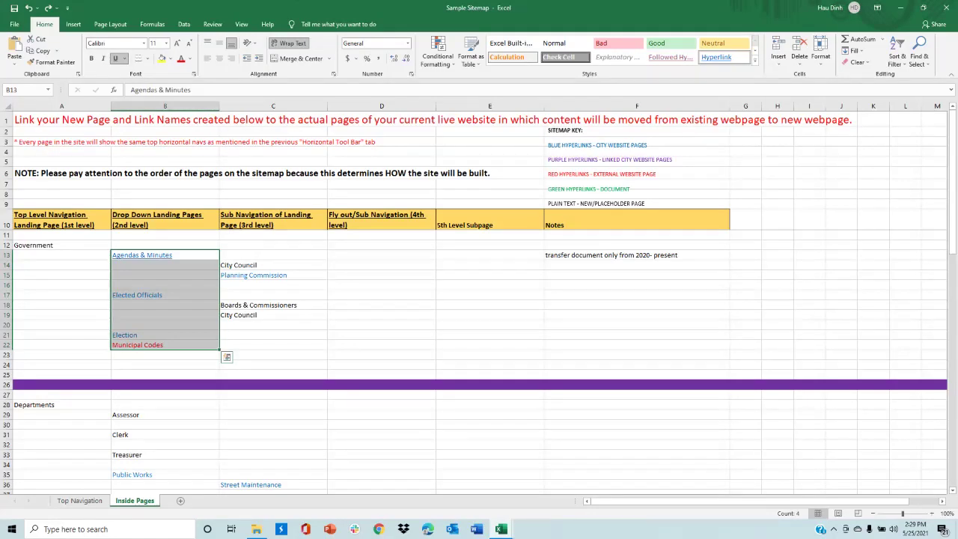
left_click(141, 255)
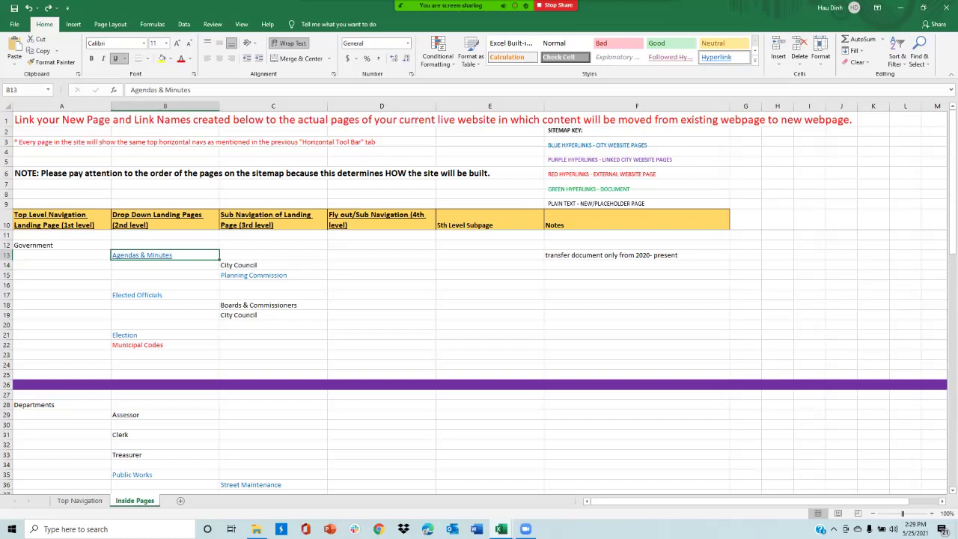
- Compare the Election entry under Community with the Election entry under Government on the Inside Pages sheet
scroll(479, 359, "down", 3)
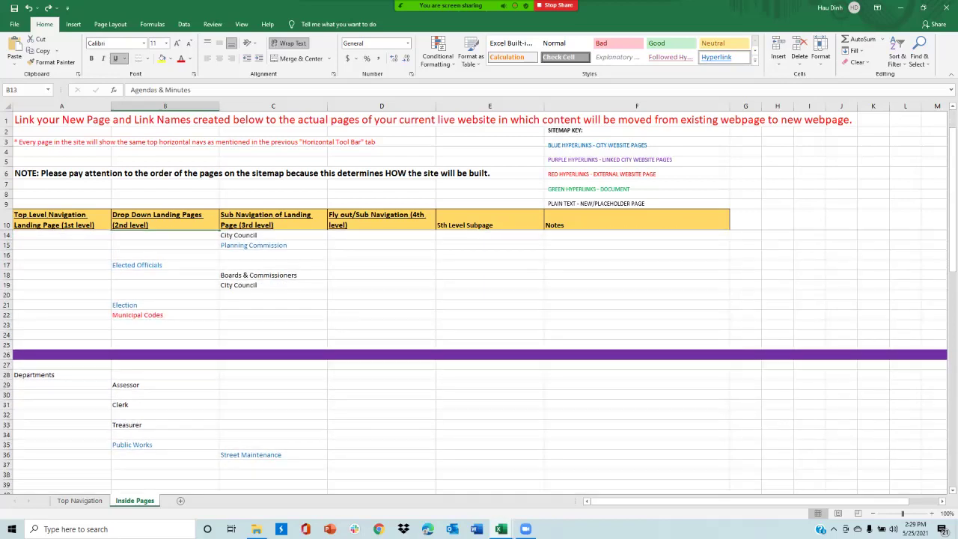
scroll(479, 359, "down", 2)
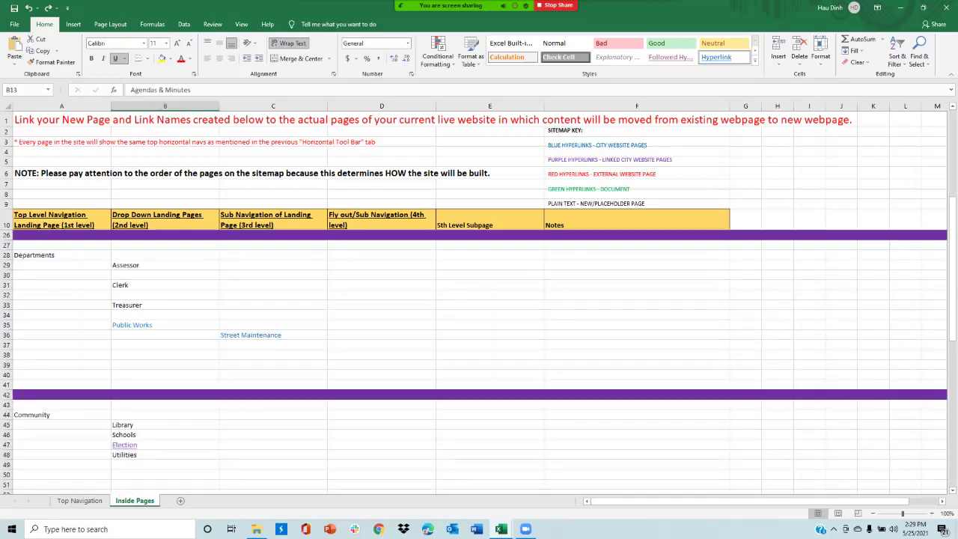
left_click(124, 445)
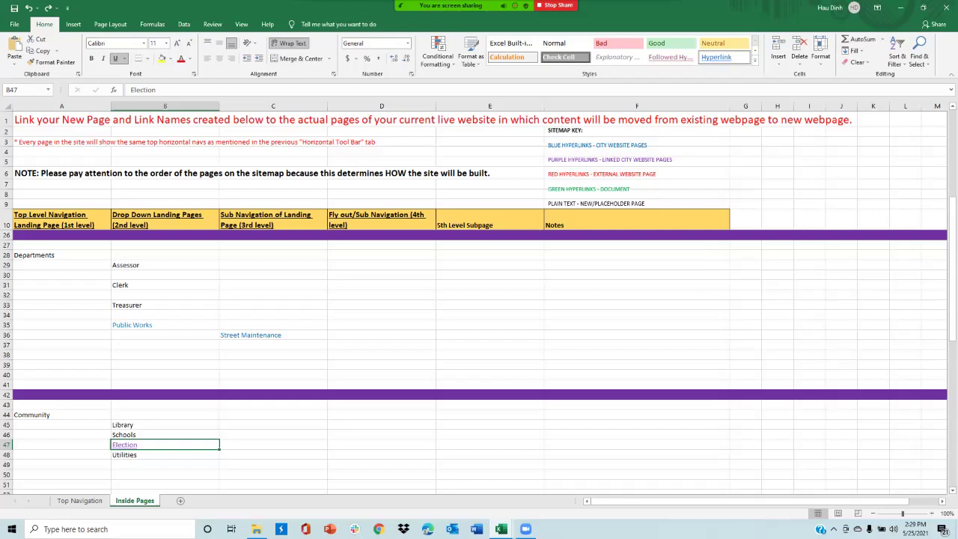
scroll(479, 359, "up", 4)
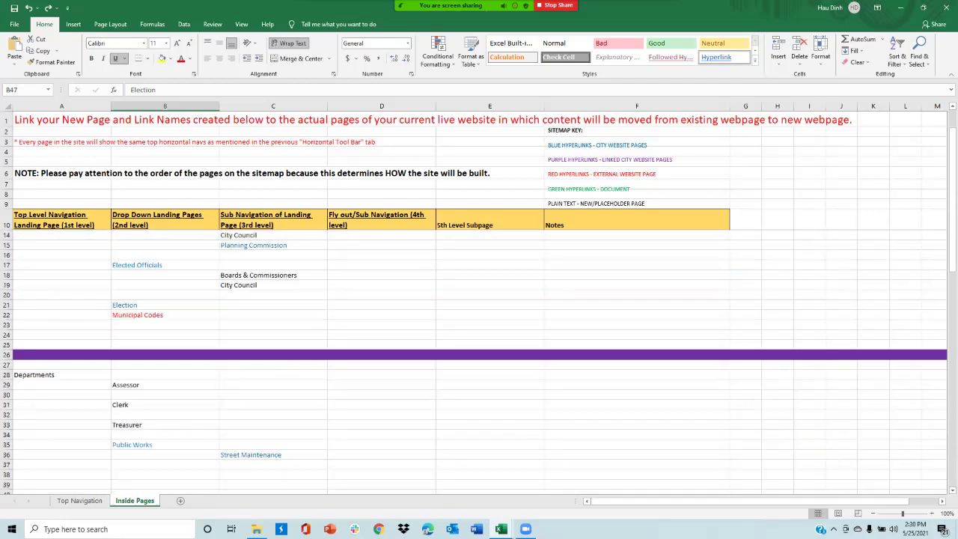
left_click(165, 305)
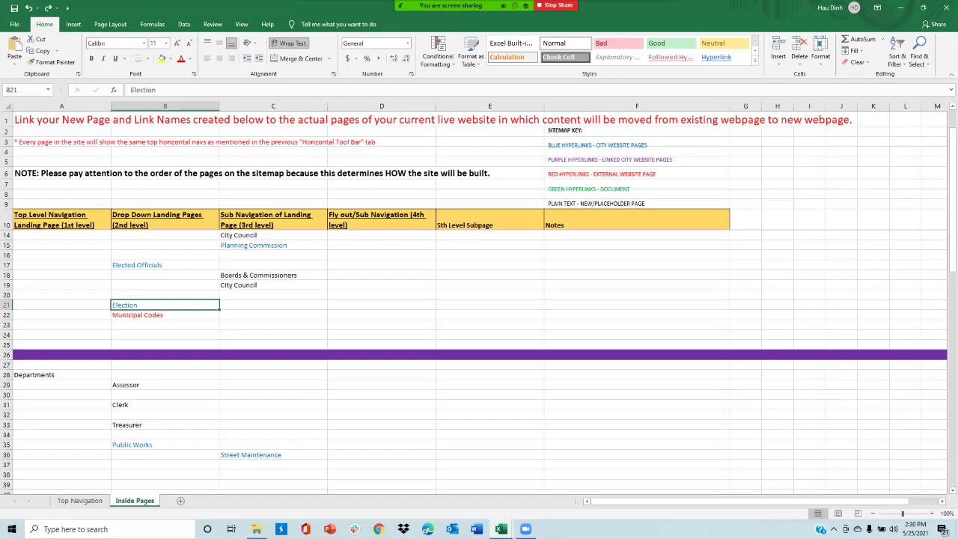
scroll(479, 360, "down", 4)
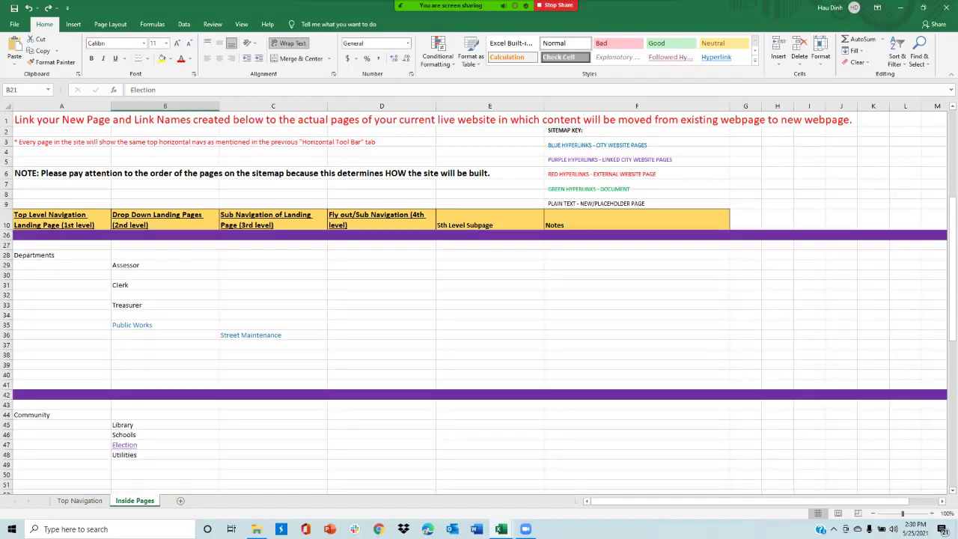
left_click(165, 445)
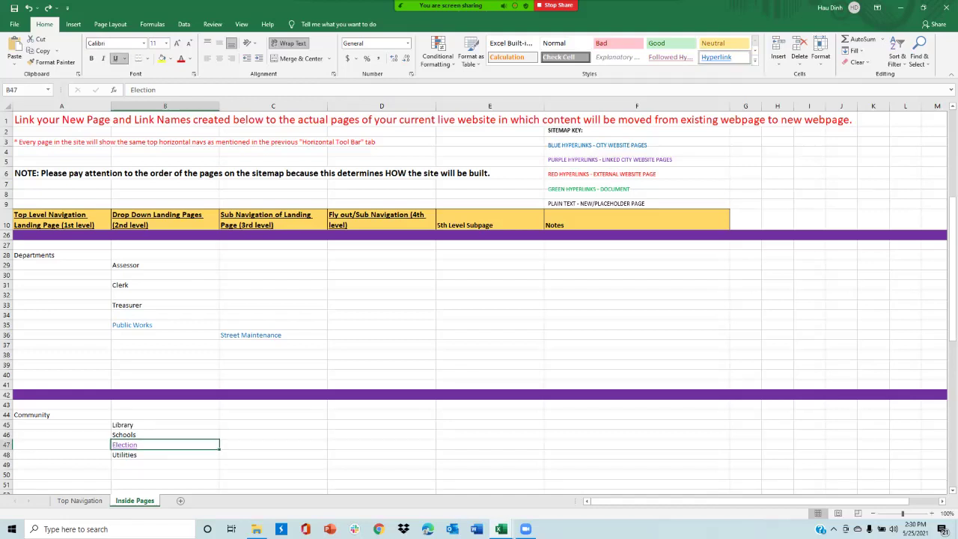
scroll(479, 359, "up", 4)
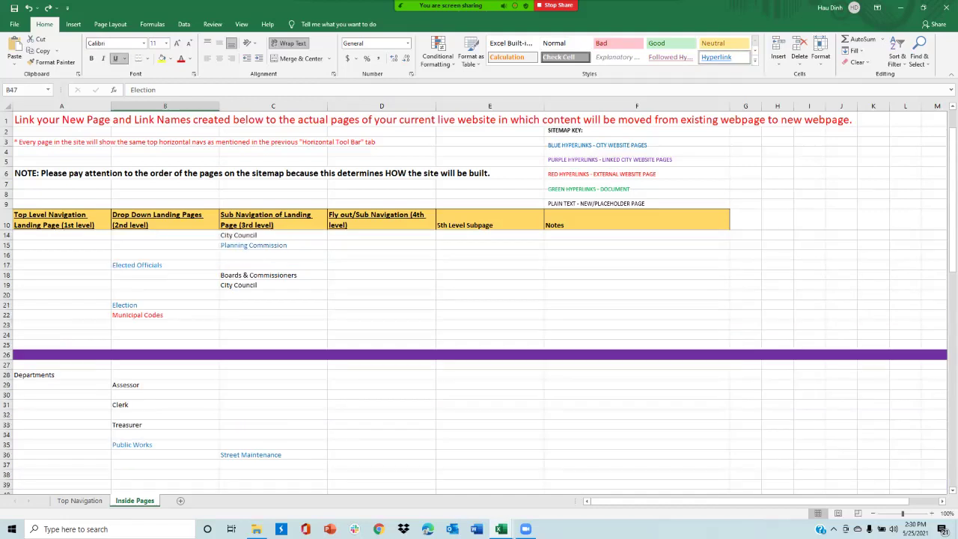
left_click(164, 304)
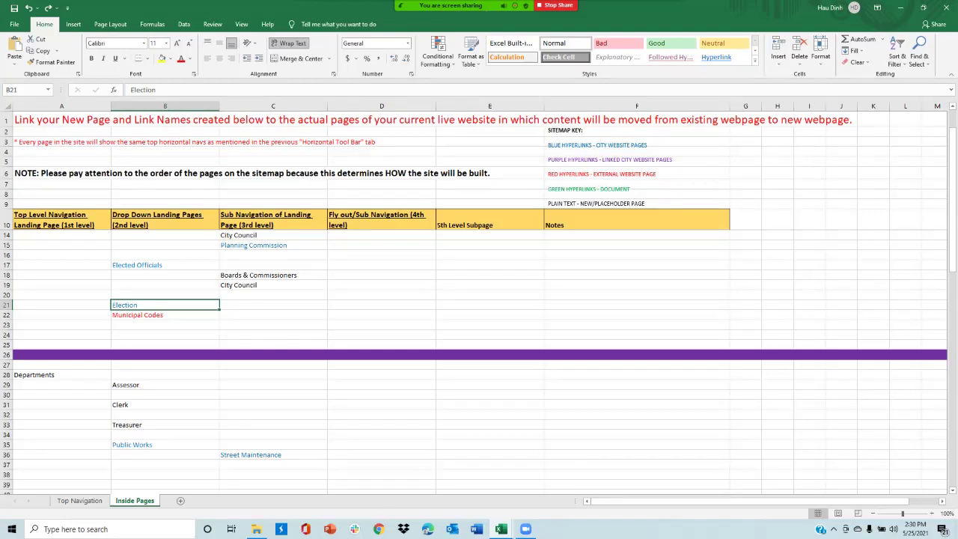
- Examine the purple linked Election entry among the second-level Community pages on the Inside Pages sheet
scroll(480, 337, "down", 3)
scroll(480, 337, "up", 3)
scroll(479, 359, "down", 6)
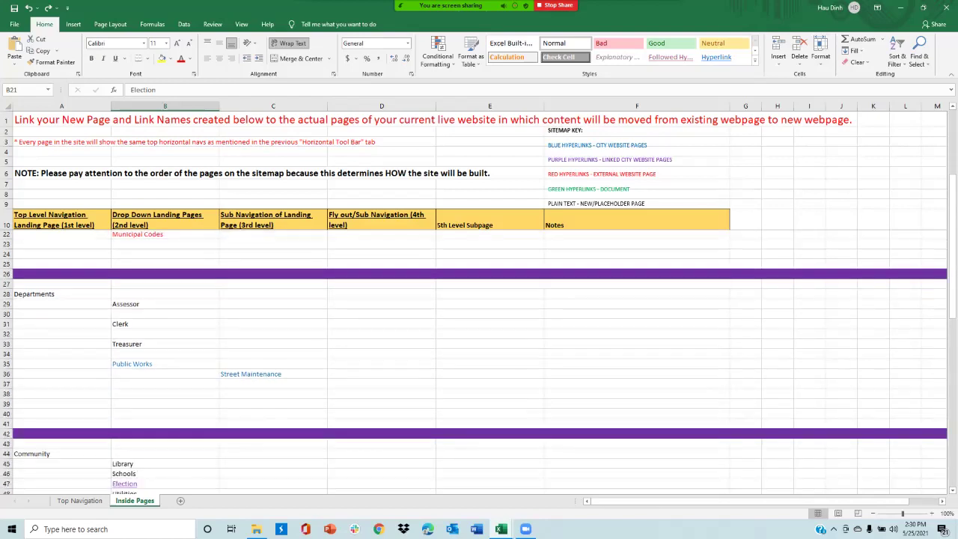
left_click(165, 385)
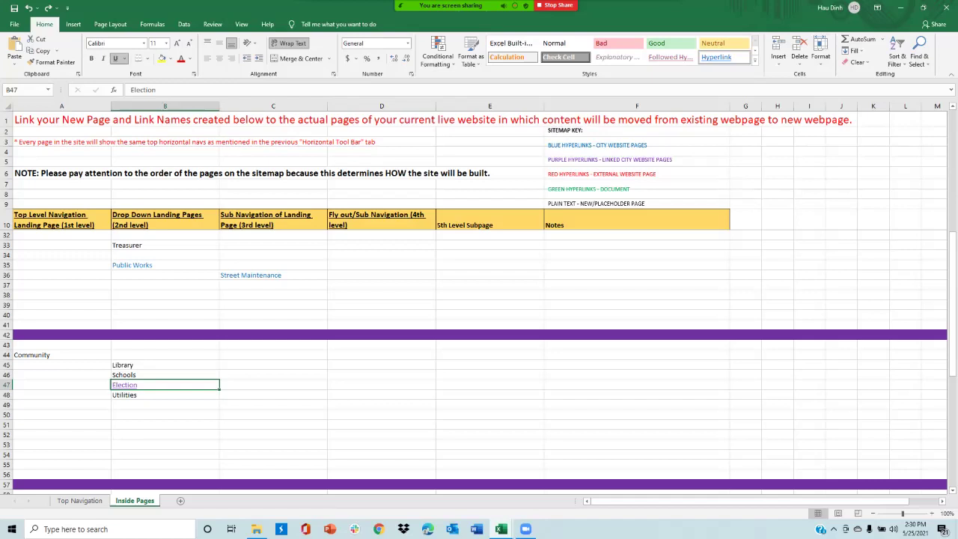
- Examine the red Municipal Codes entry under Government as an example of an external website link
scroll(479, 360, "up", 7)
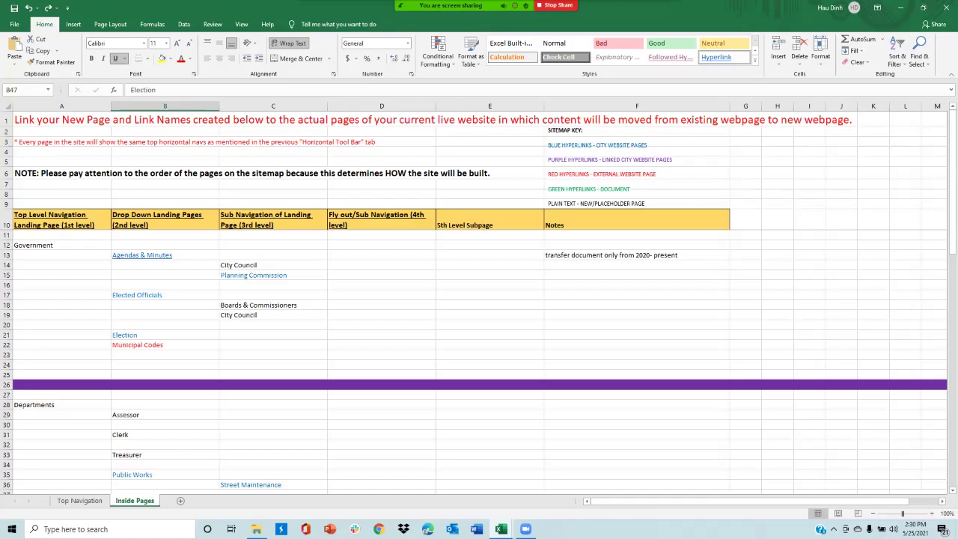
left_click(165, 394)
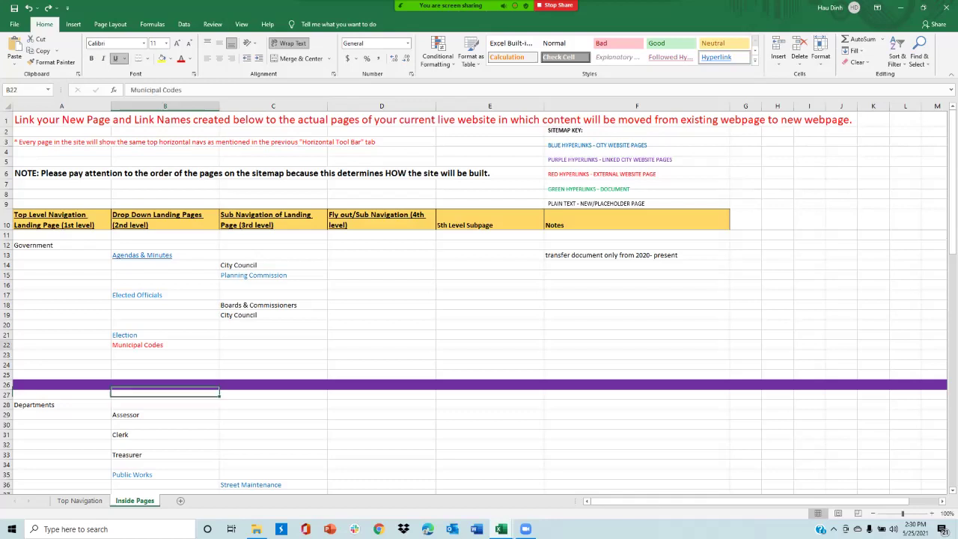
left_click(165, 345)
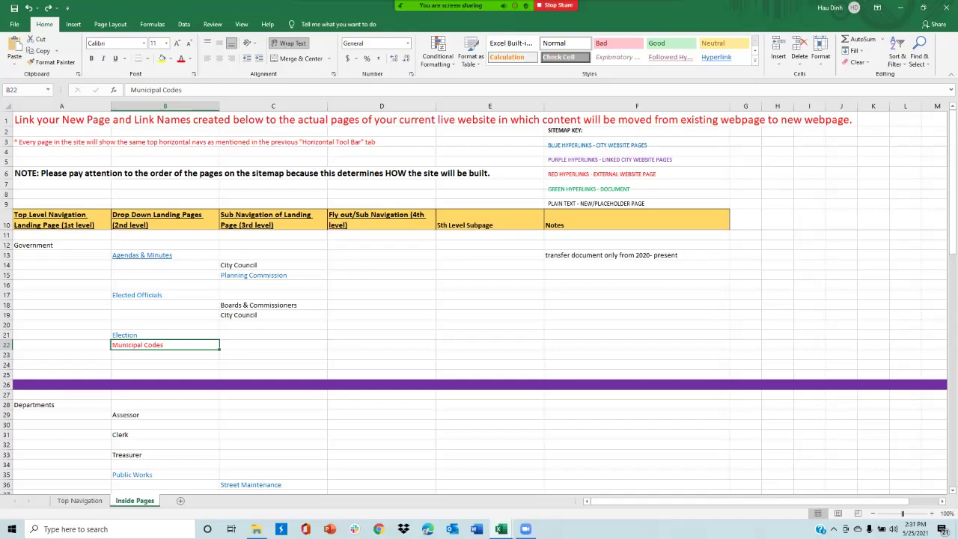
- Check the green document hyperlink entry in the sitemap key against the Privacy Statement page under How Do I
left_click(578, 189)
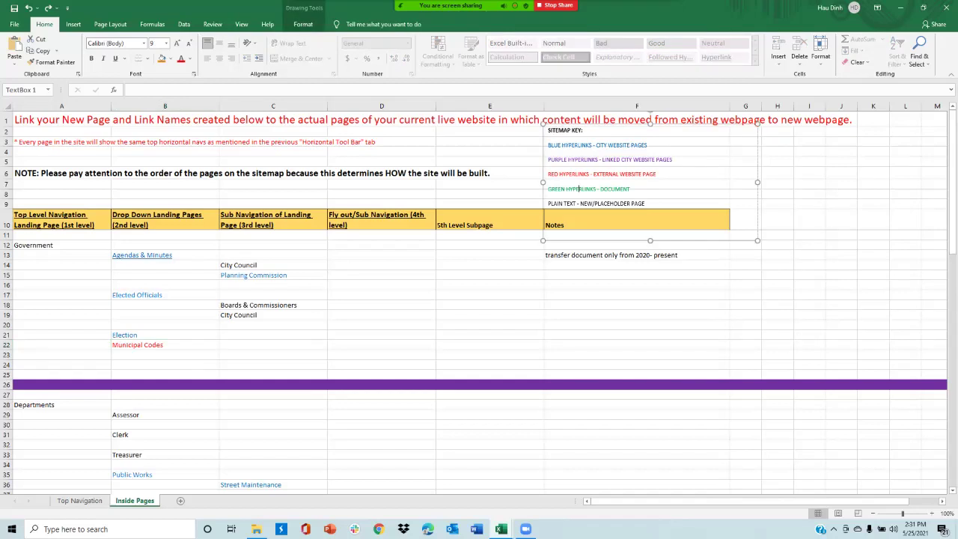
scroll(578, 188, "down", 11)
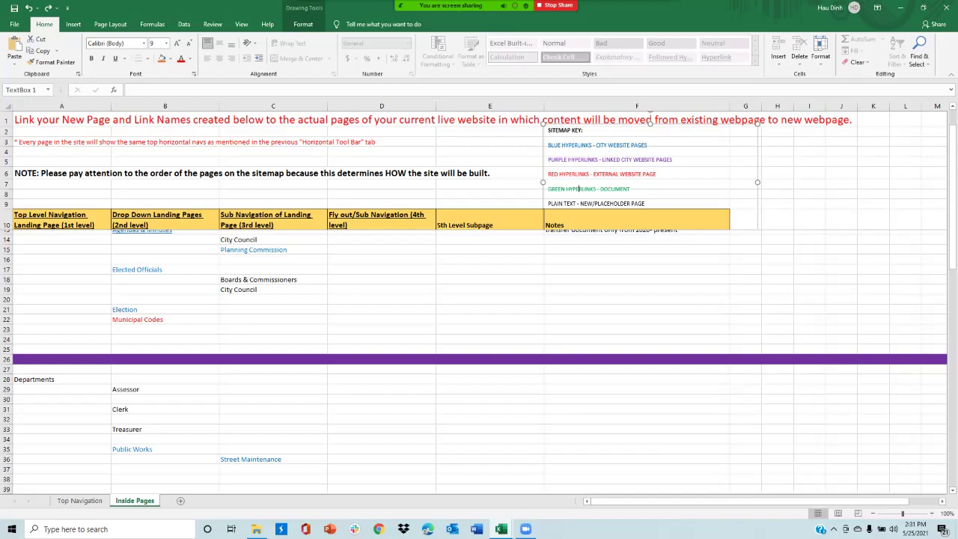
scroll(479, 360, "down", 4)
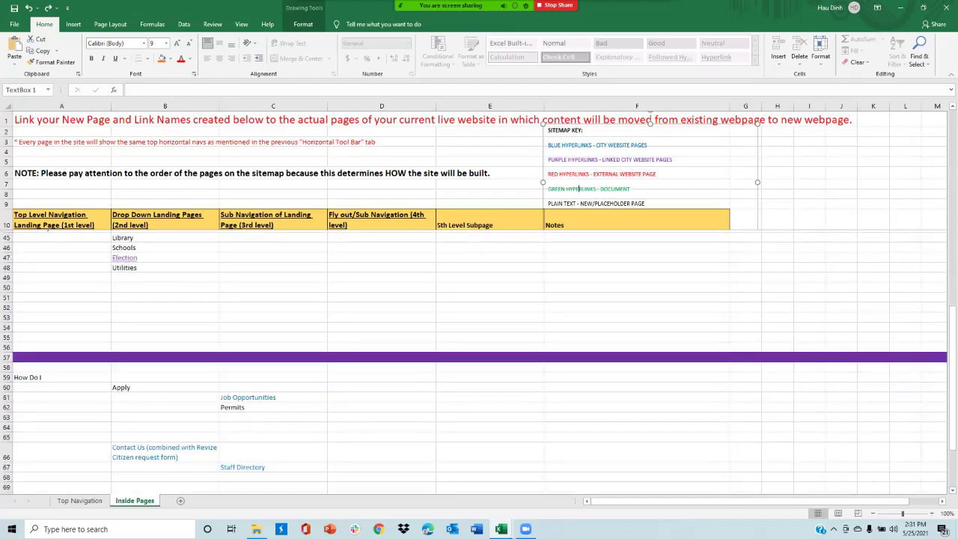
left_click(273, 405)
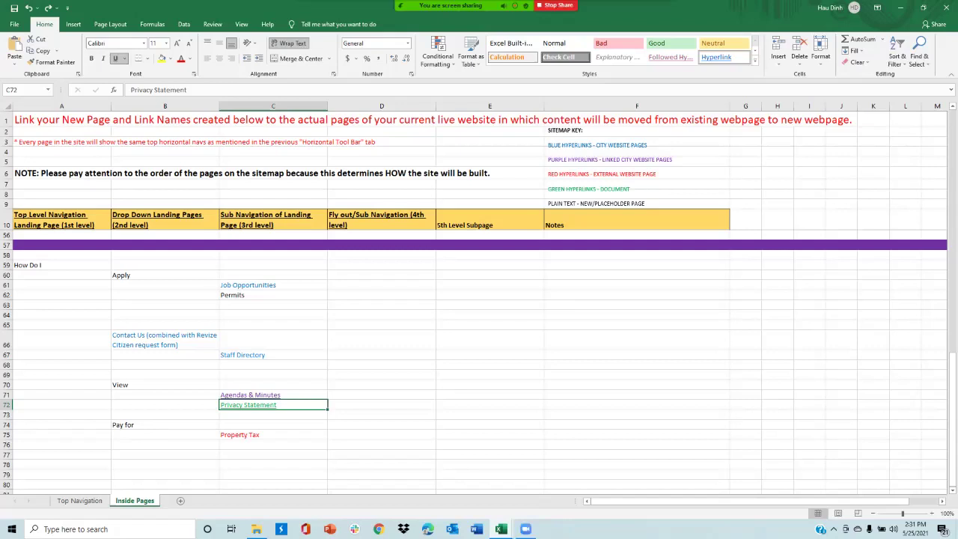
- Review the plain-text placeholder pages, from Apply under How Do I back up to the Departments heading
left_click(165, 275)
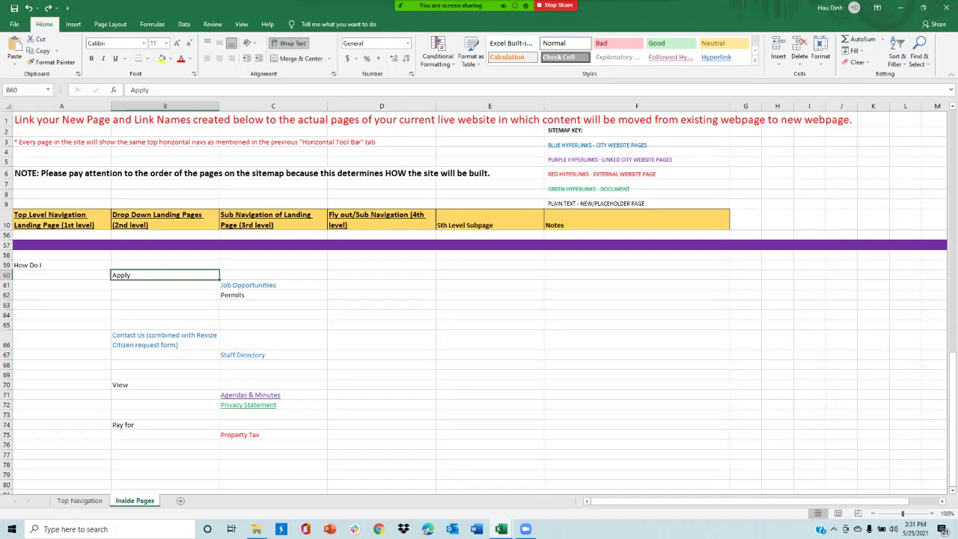
scroll(479, 360, "up", 5)
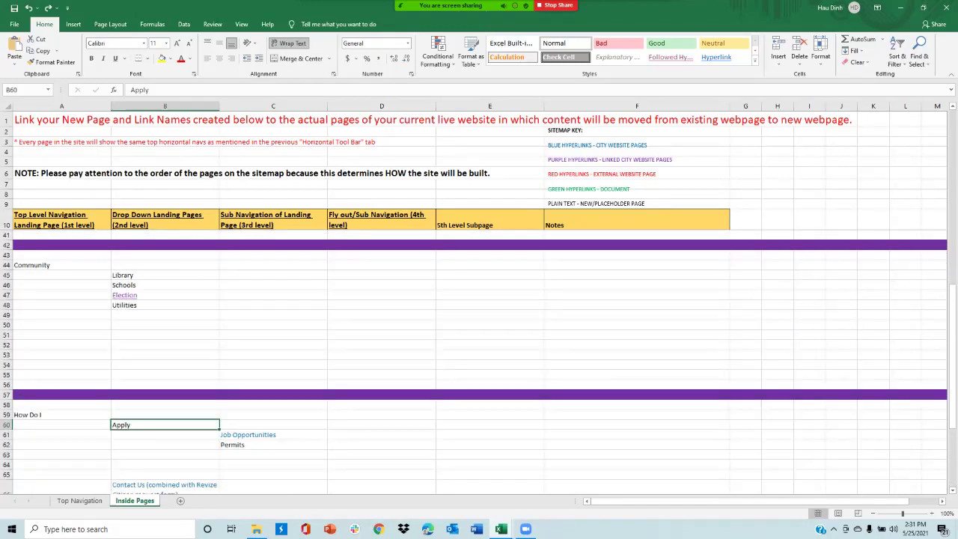
scroll(479, 359, "up", 4)
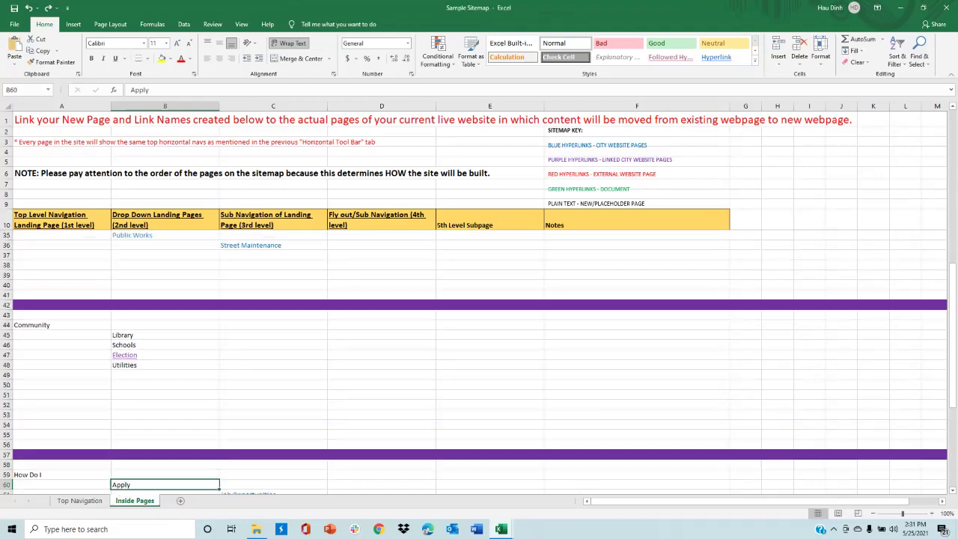
scroll(480, 360, "up", 3)
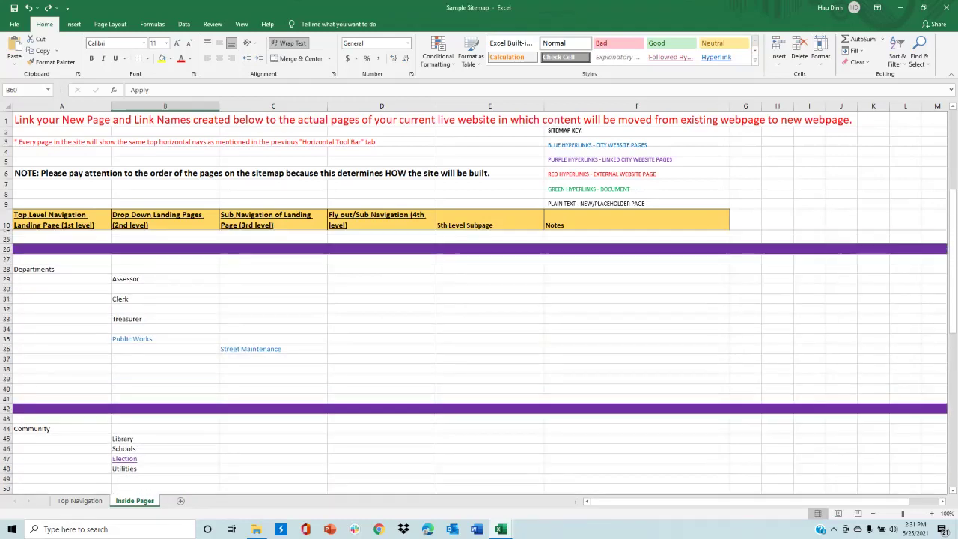
left_click(61, 315)
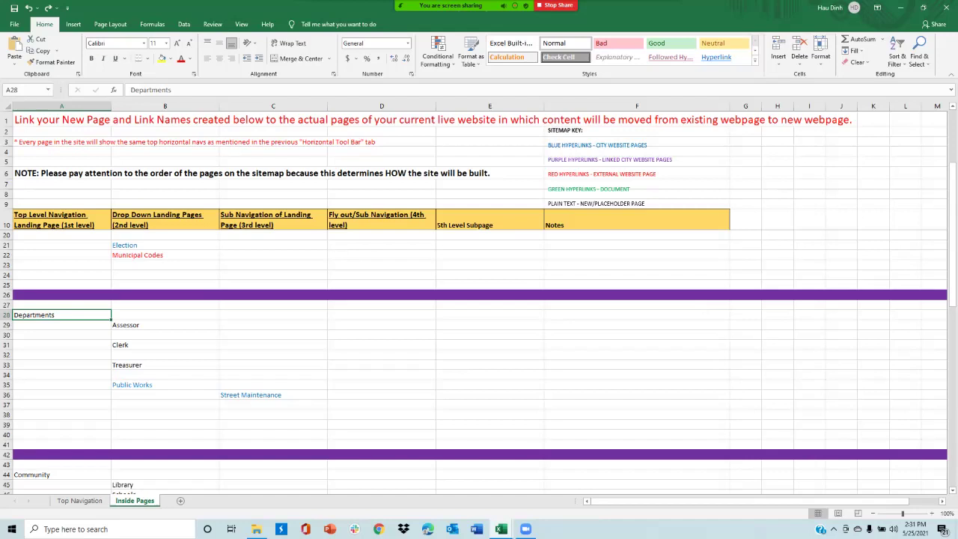
- Add a second-level page named "Board and Commissions" under Government in cell B24, leaving row 23 blank
scroll(479, 300, "up", 3)
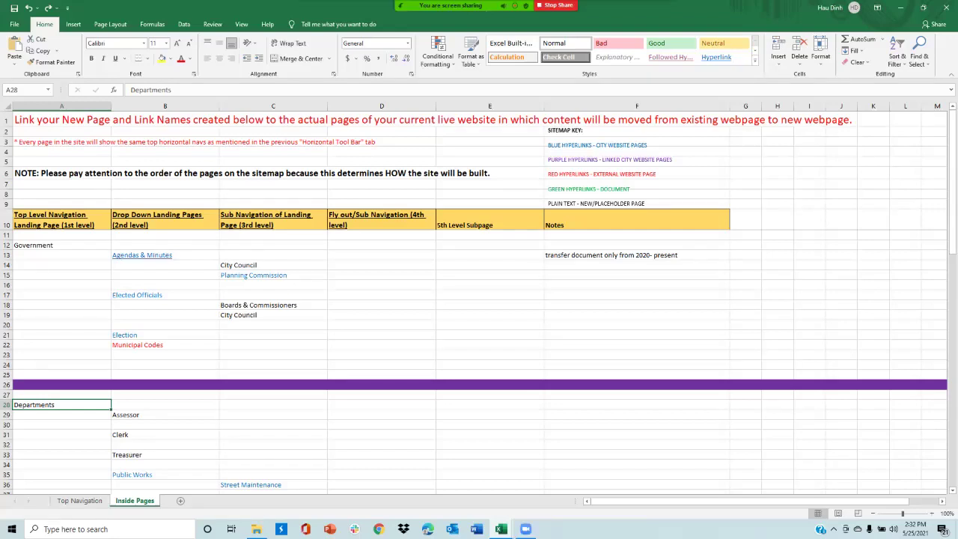
left_click(165, 354)
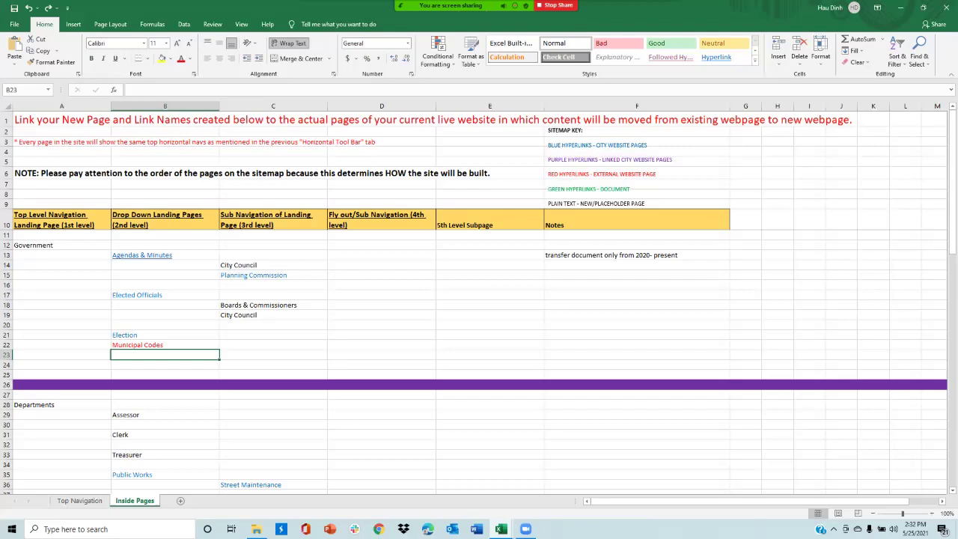
key("Down")
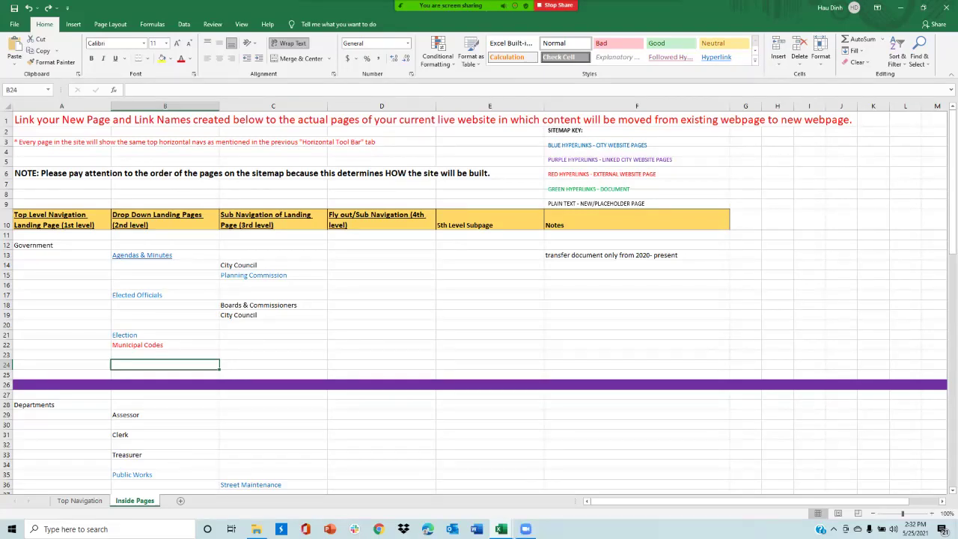
type("Bo")
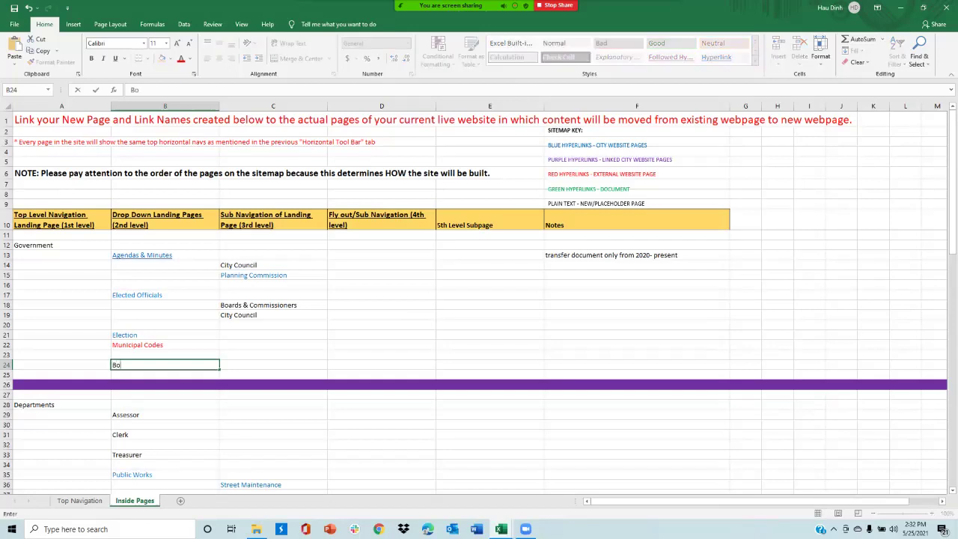
type("ard and Commissi")
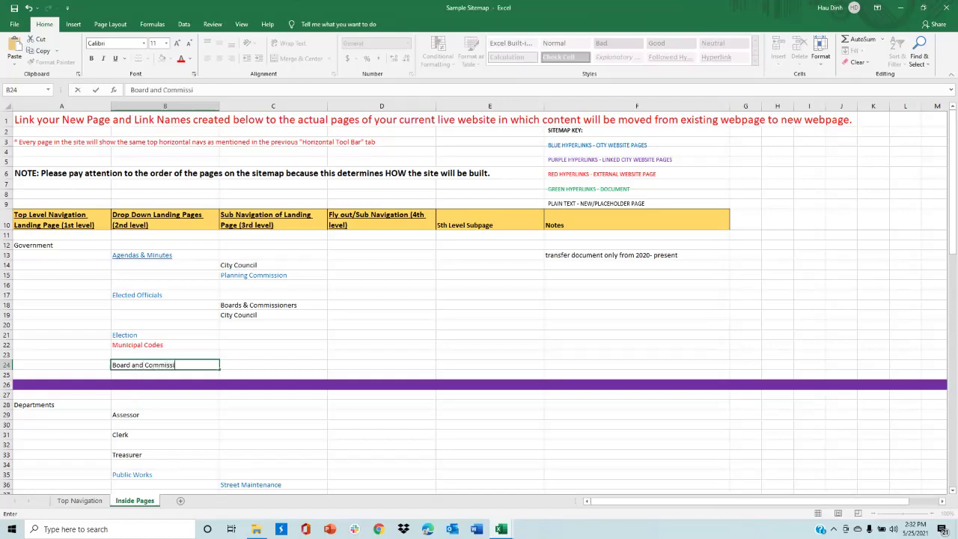
type("ons")
key("Tab")
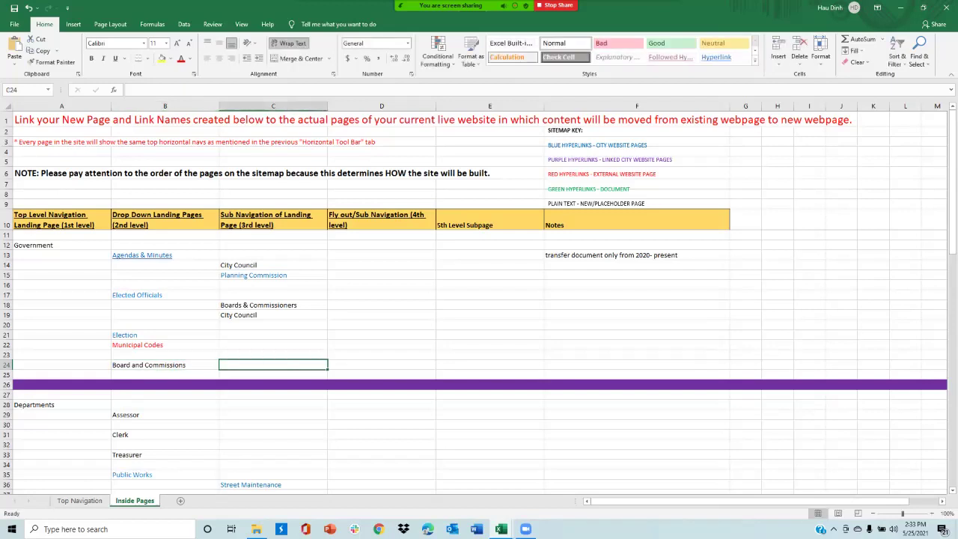
- Replace "and" with "&" in the new page name so cell B24 reads "Board & Commissions"
left_click(165, 364)
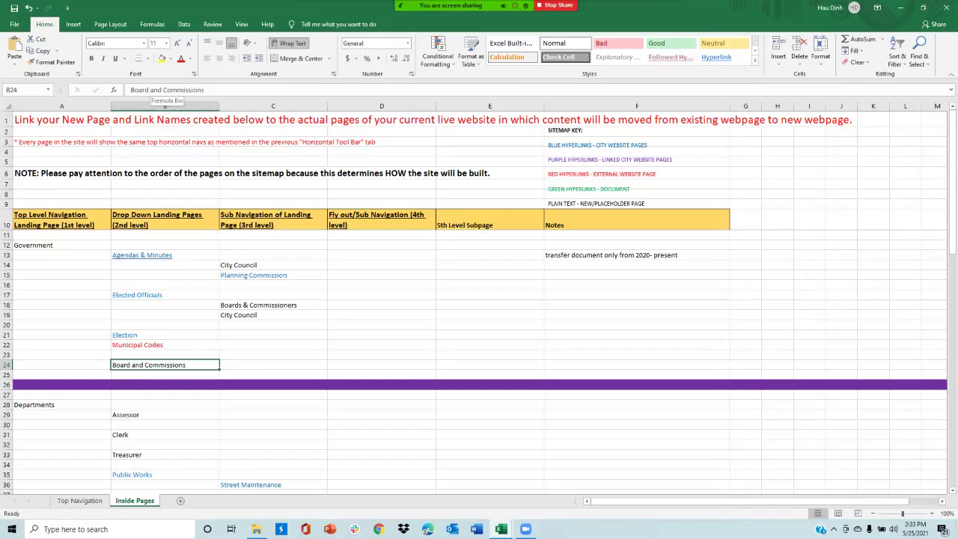
left_click_drag(162, 90, 149, 90)
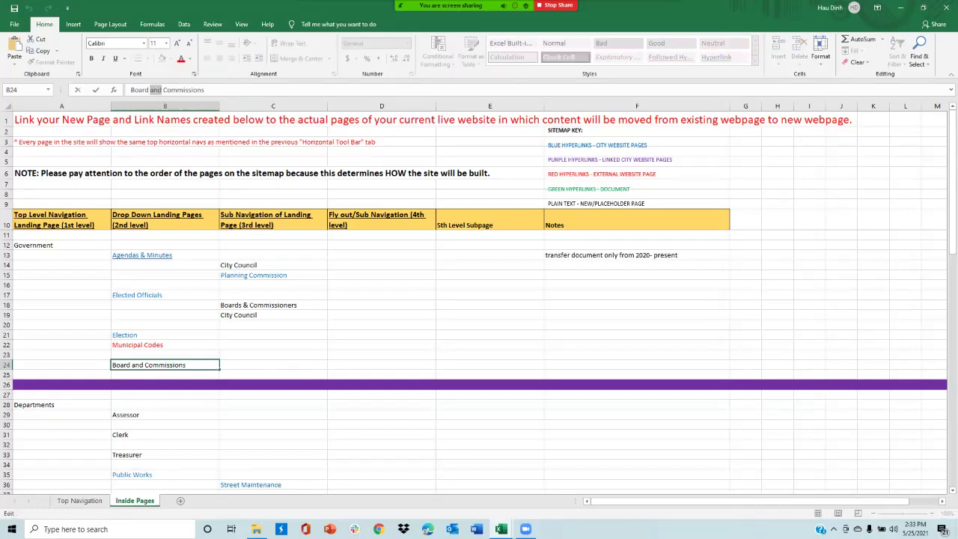
type("&")
left_click(273, 354)
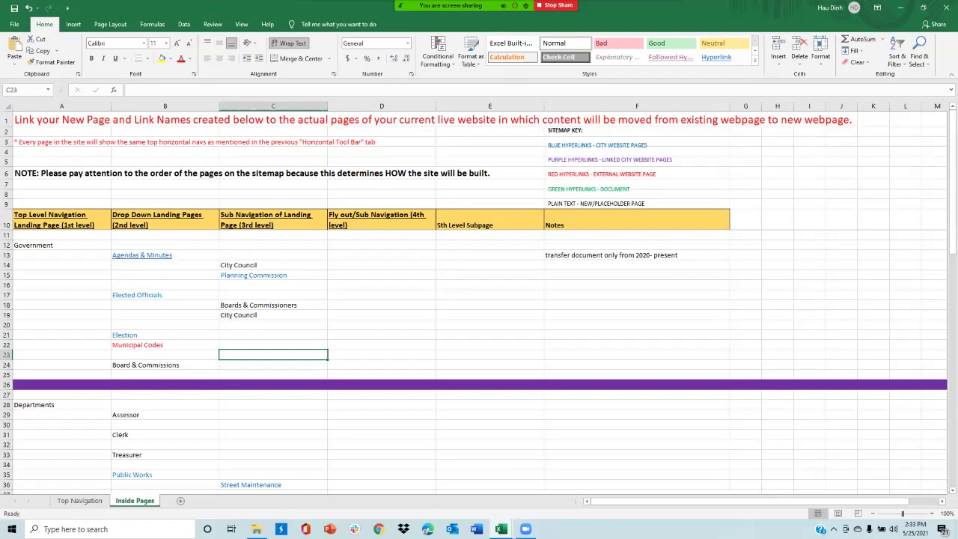
- Start inserting a hyperlink on the Board & Commissions cell B24
left_click(165, 365)
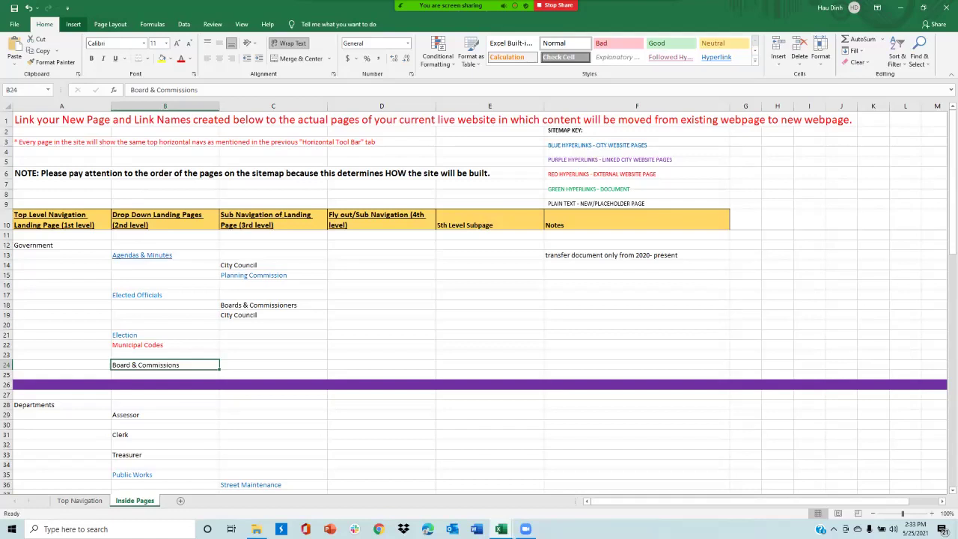
left_click(73, 24)
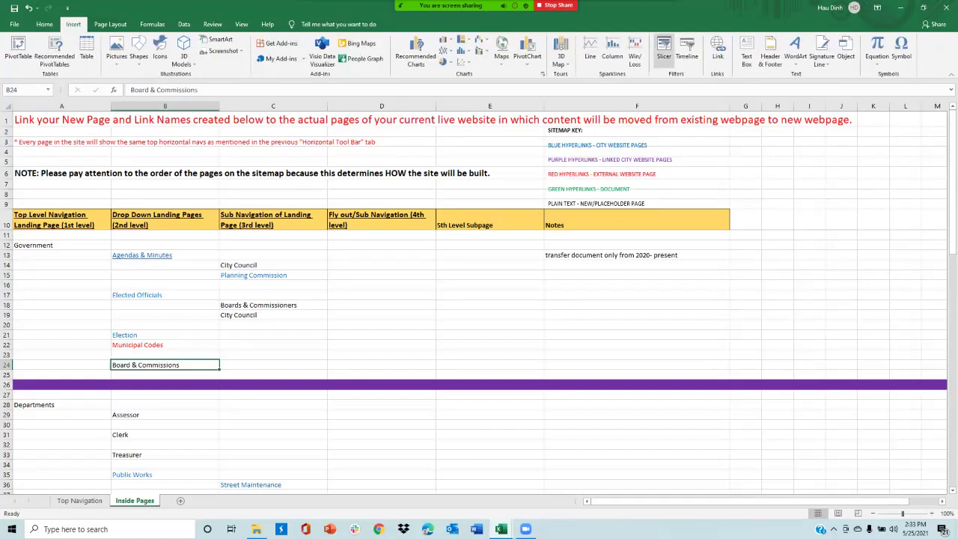
left_click(718, 49)
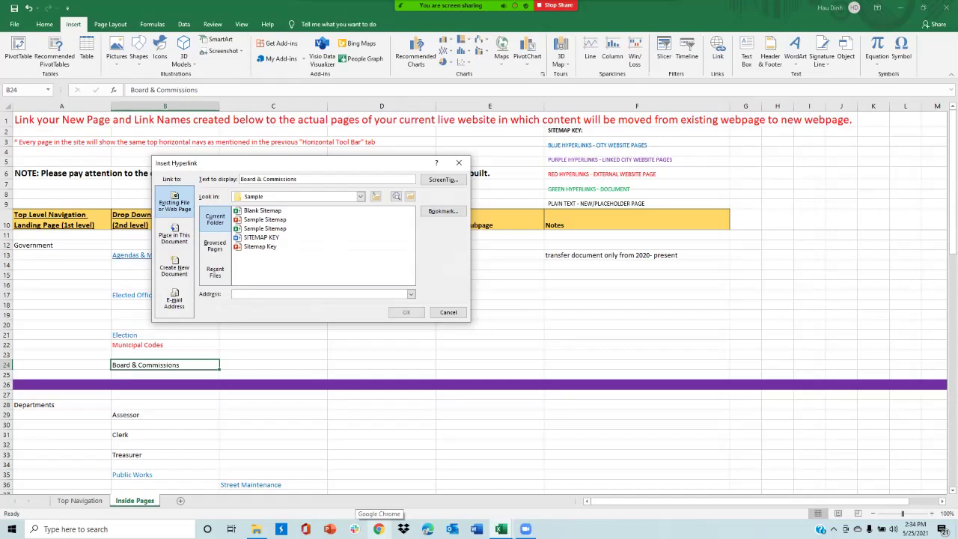
left_click(379, 528)
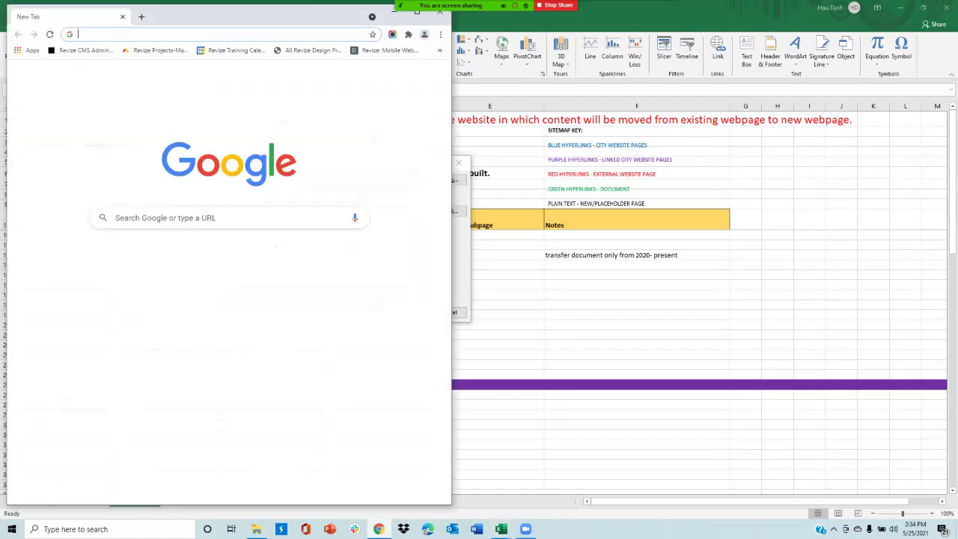
type("www.")
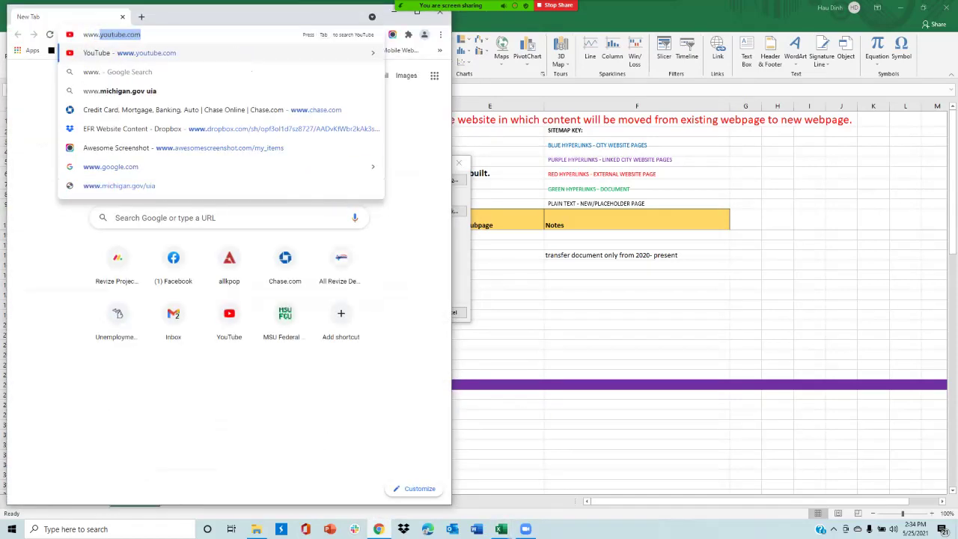
type("revize.com")
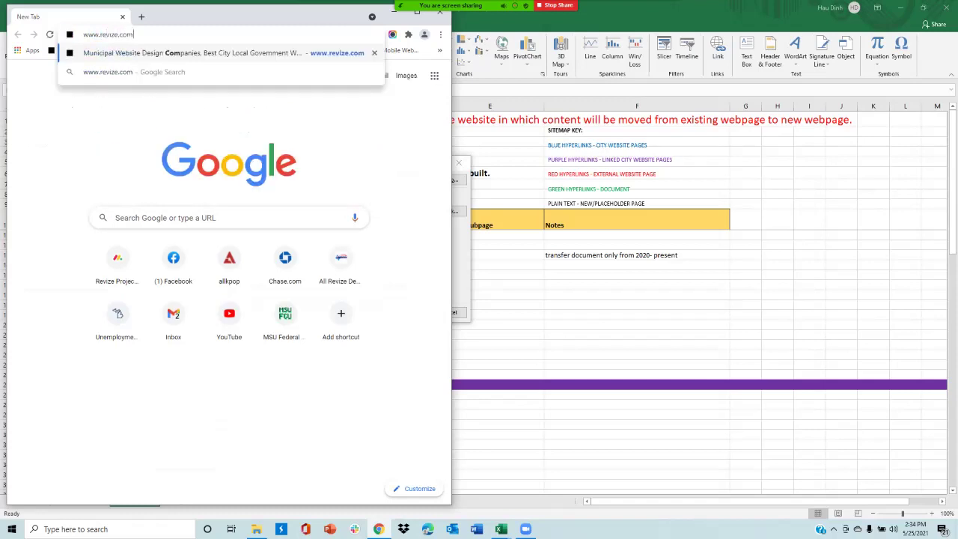
key("Return")
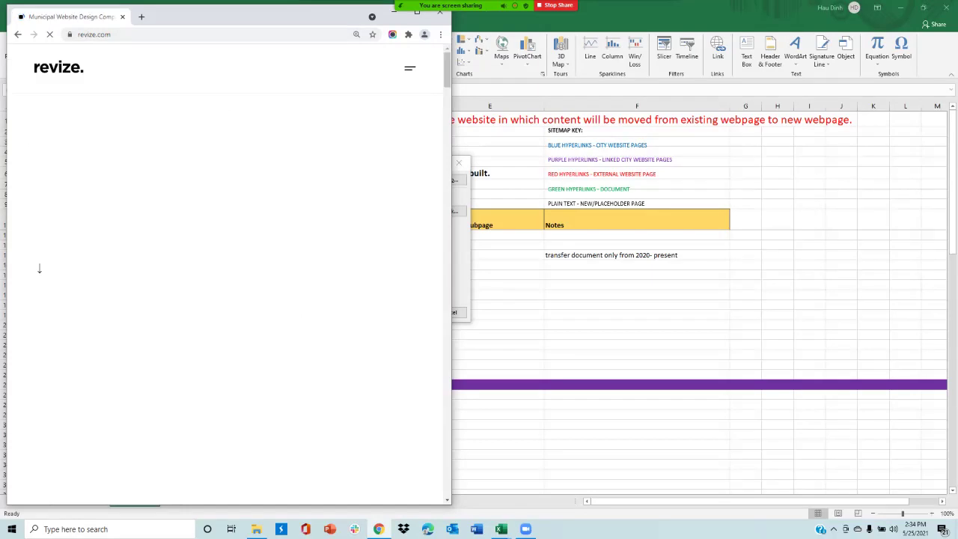
left_click(93, 34)
key("ctrl+c")
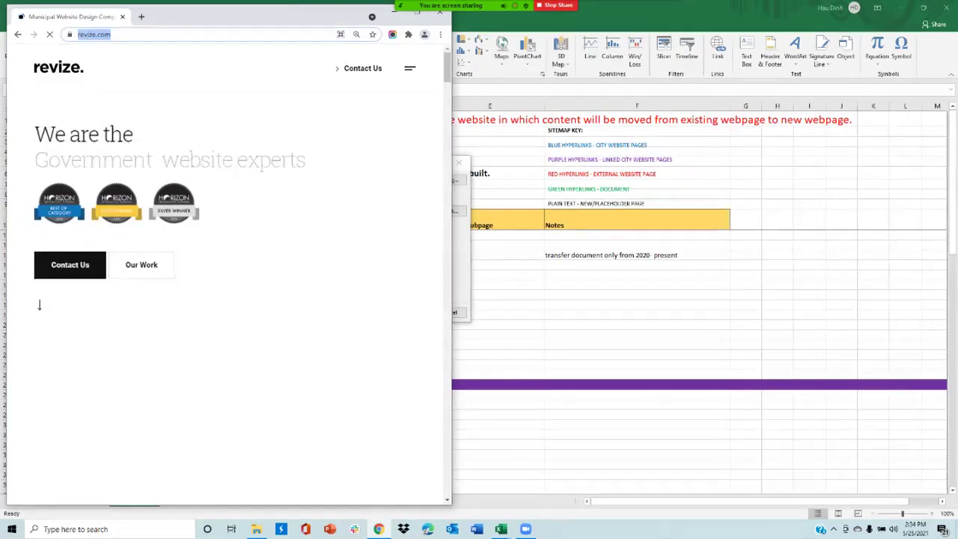
right_click(97, 35)
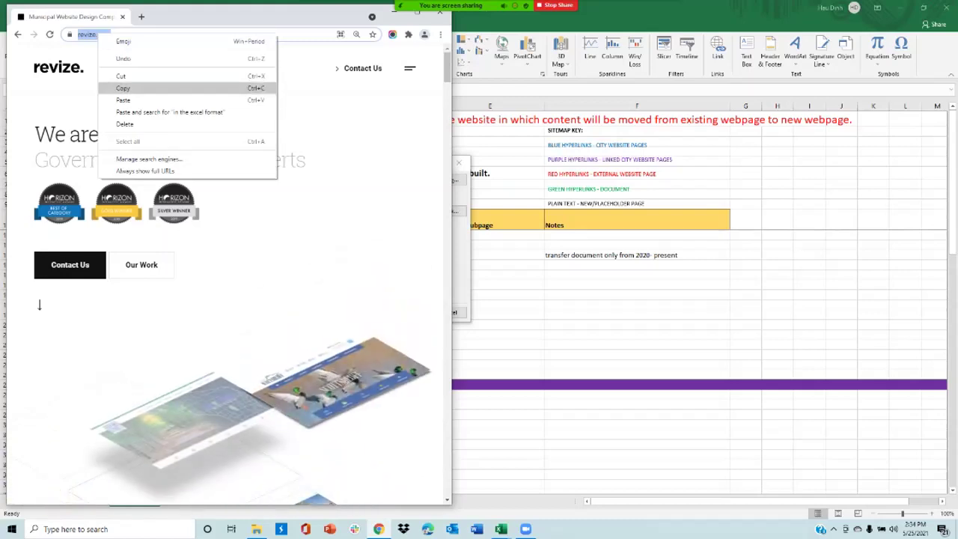
left_click(122, 87)
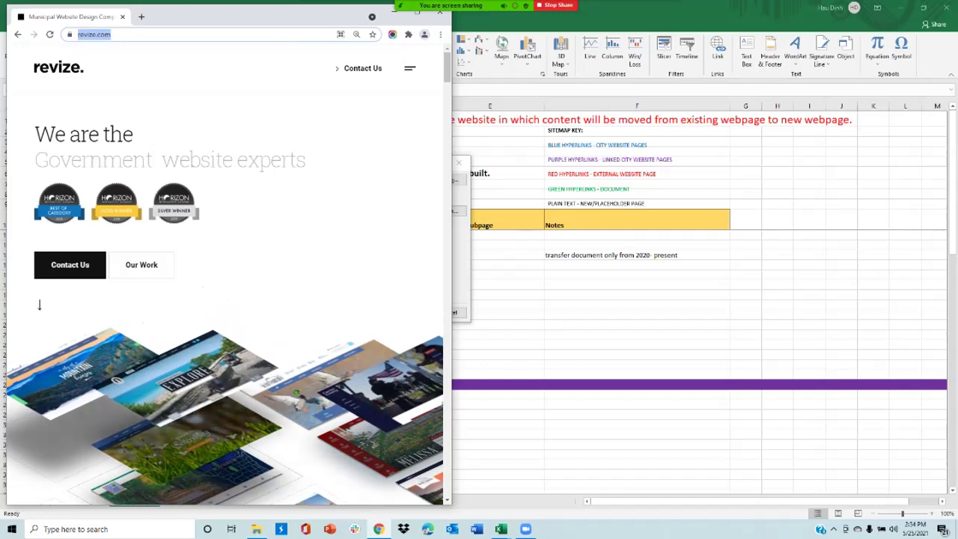
- Return to Excel and paste the copied web address as the link target for Board & Commissions, completing the hyperlink in B24
key("alt+Tab")
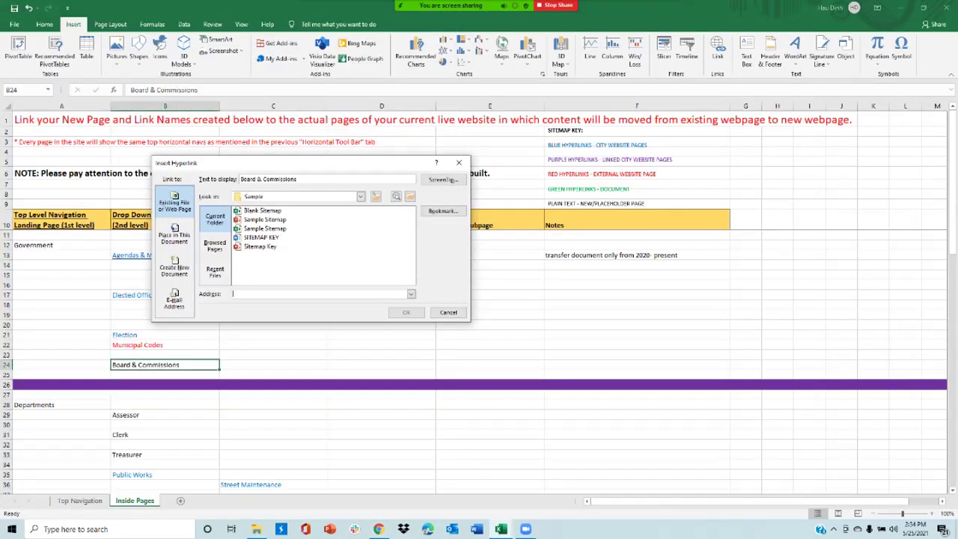
left_click(322, 295)
right_click(252, 294)
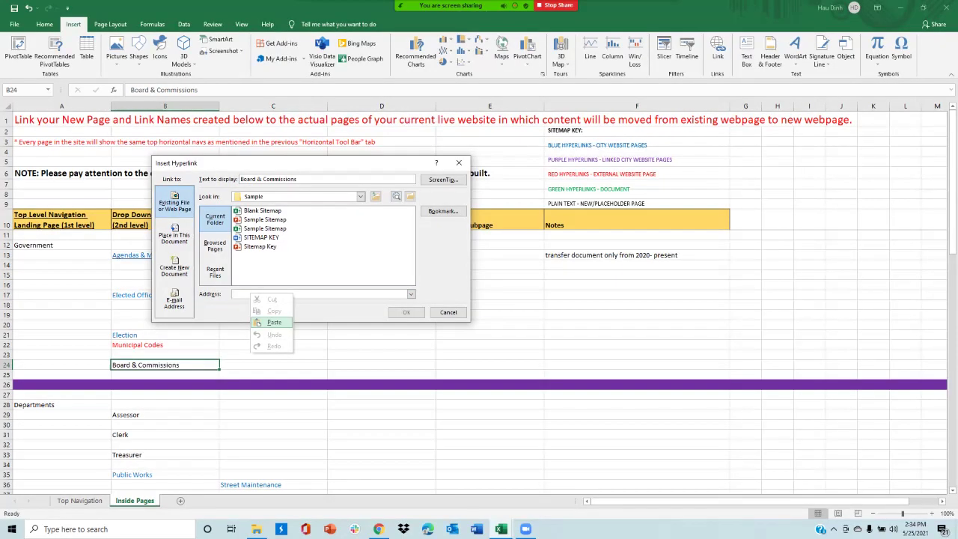
left_click(274, 322)
left_click(406, 313)
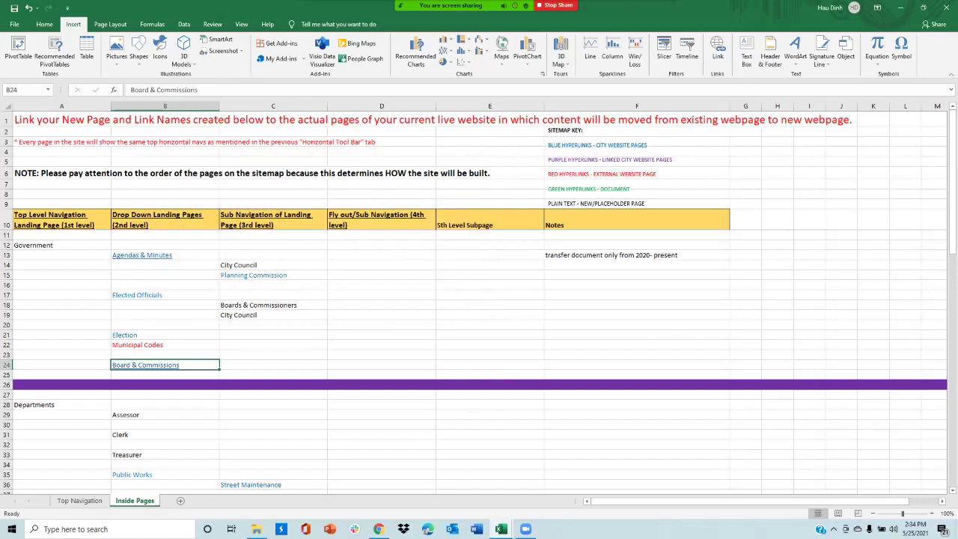
left_click(381, 325)
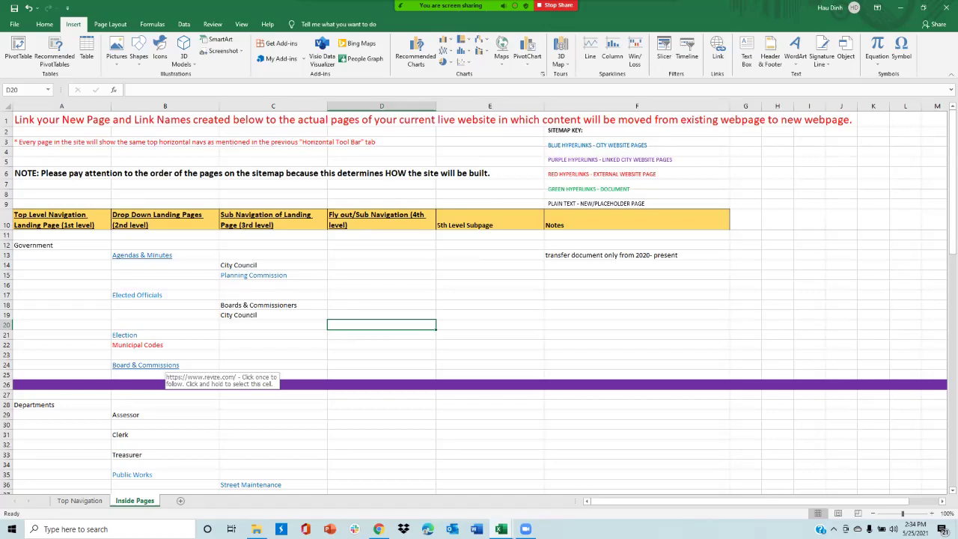
- Follow the Board & Commissions hyperlink to check the web page it opens, and minimize the browser to return to the sitemap
left_click(154, 365)
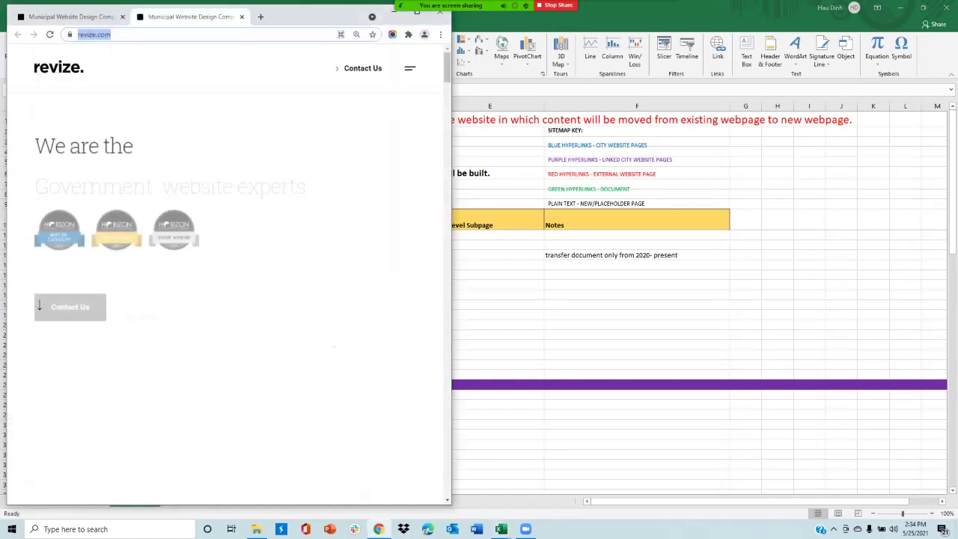
scroll(224, 269, "down", 3)
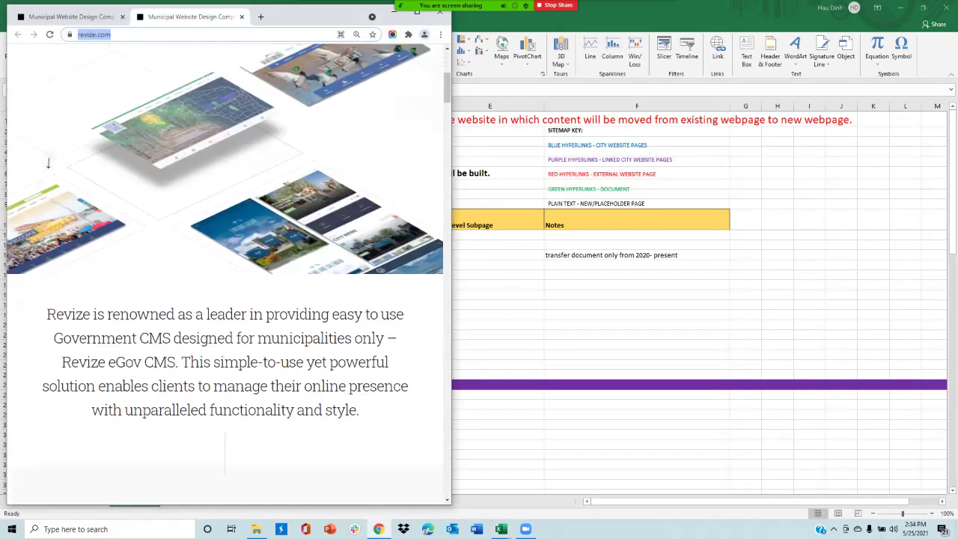
scroll(404, 157, "down", 2)
scroll(143, 174, "up", 5)
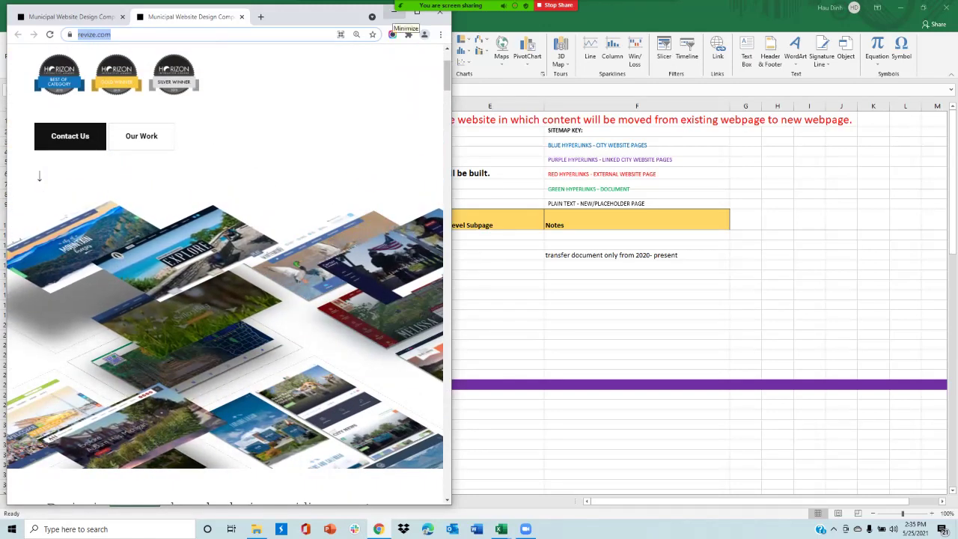
left_click(395, 12)
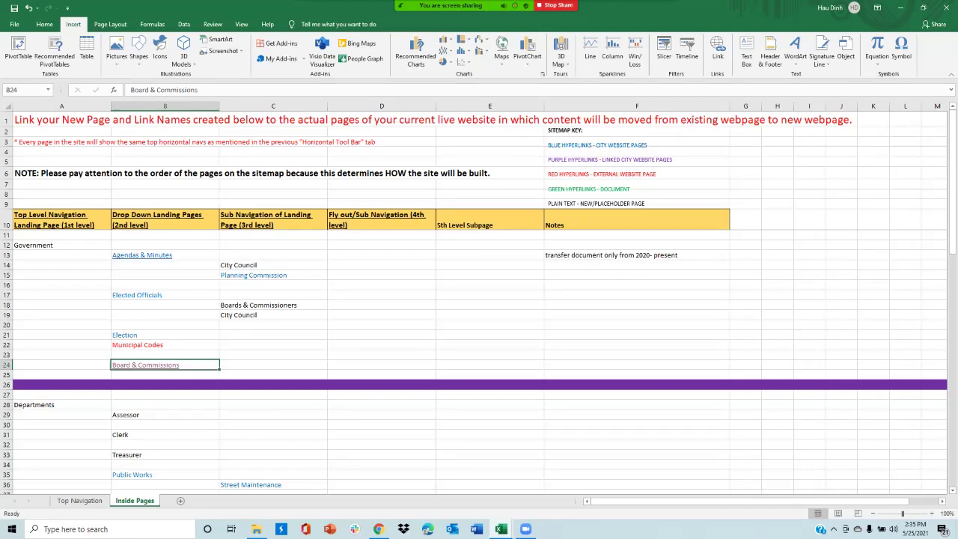
- Delete the Clerk page in B31 under Departments and the Boards & Commissioners subpage in C18 under Elected Officials
scroll(479, 360, "down", 2)
left_click(164, 374)
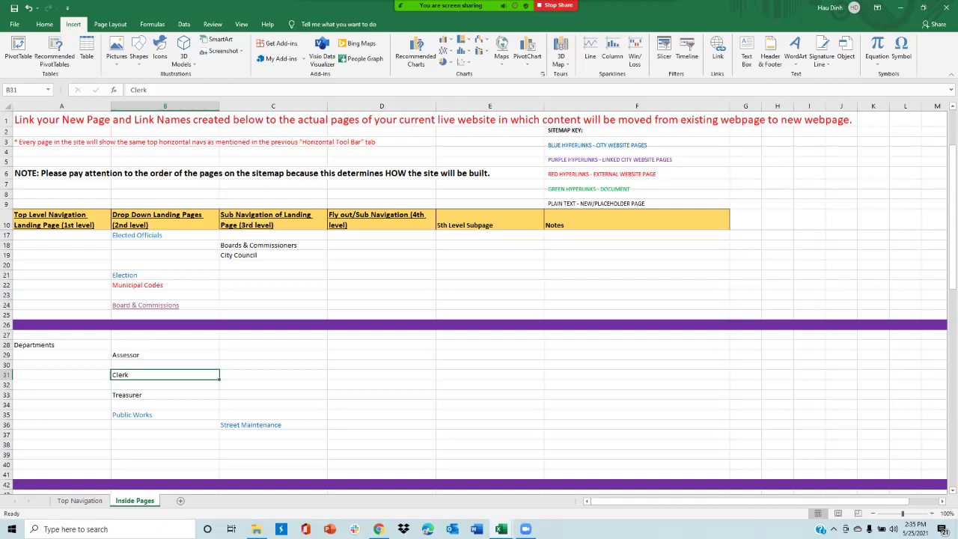
key("Delete")
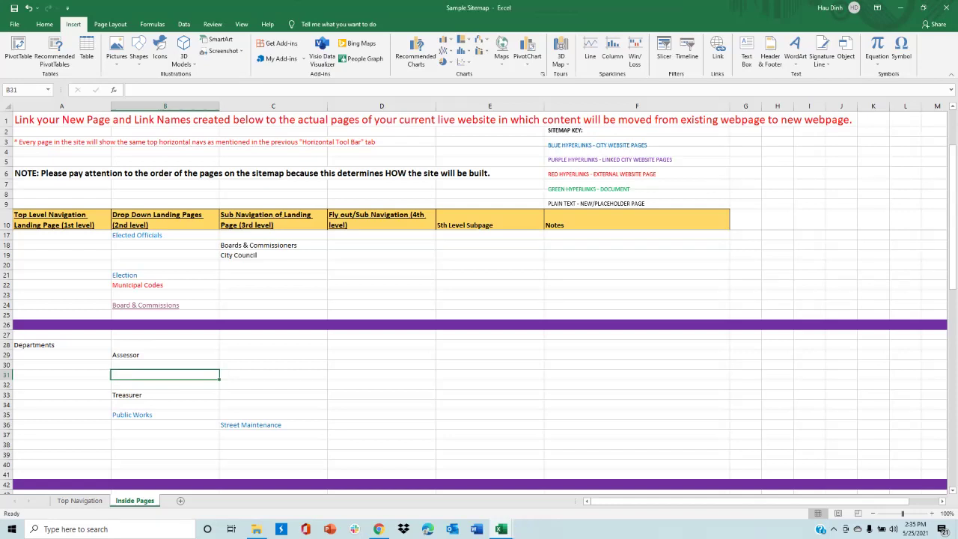
scroll(479, 360, "up", 2)
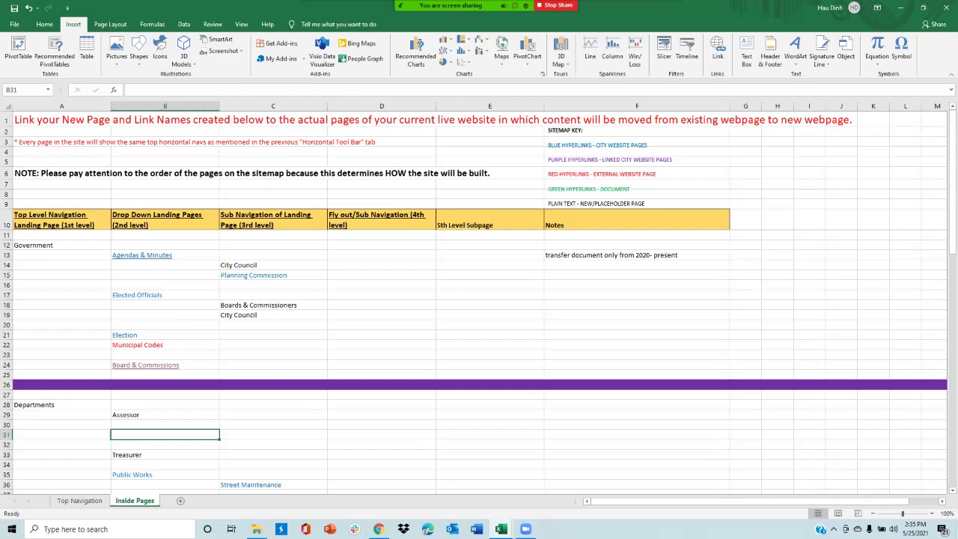
left_click(272, 305)
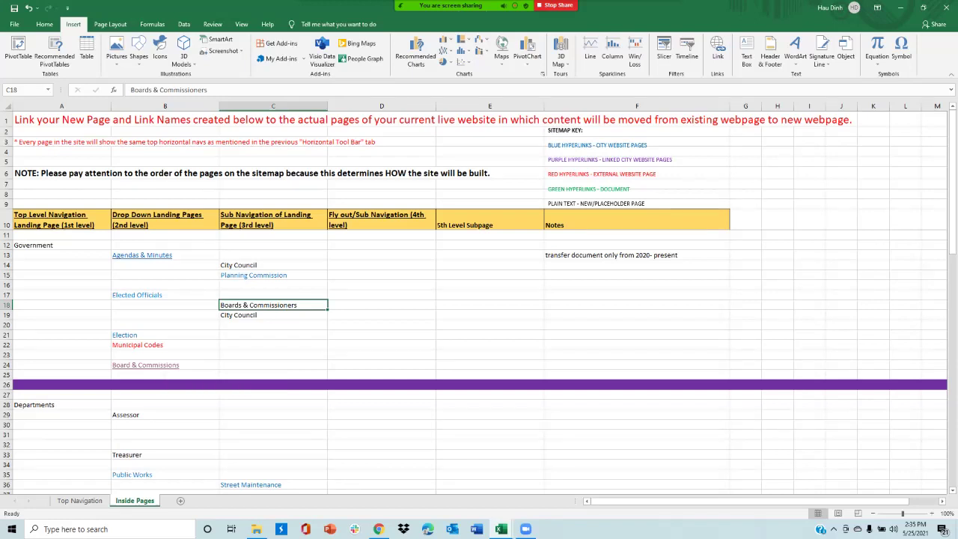
key("Delete")
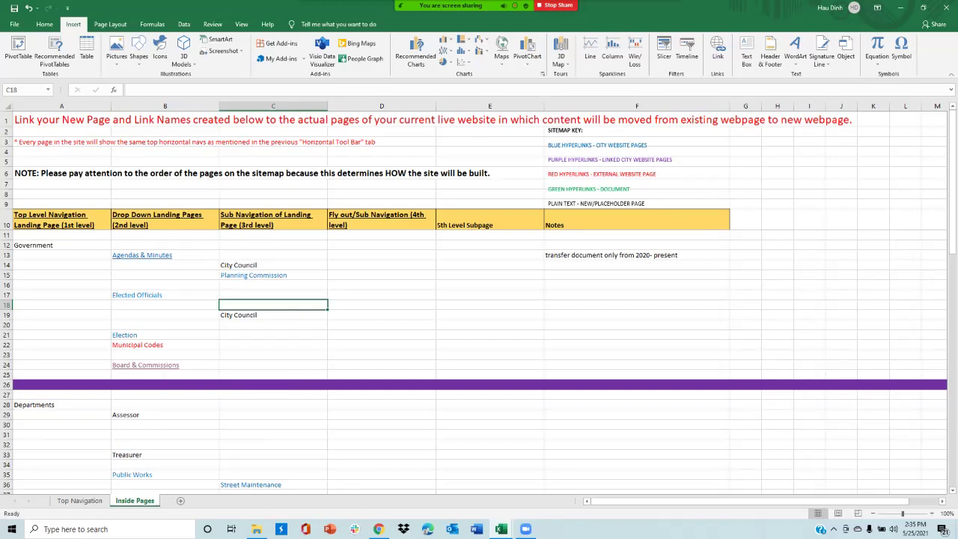
- Move the City Council page under Elected Officials from C19 to B19, making it a second-level page
left_click(273, 314)
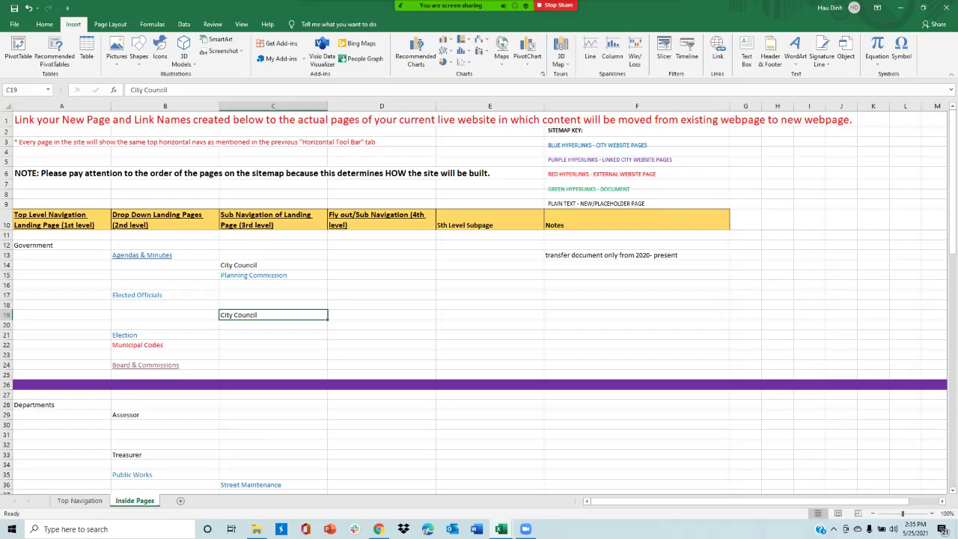
scroll(479, 359, "down", 2)
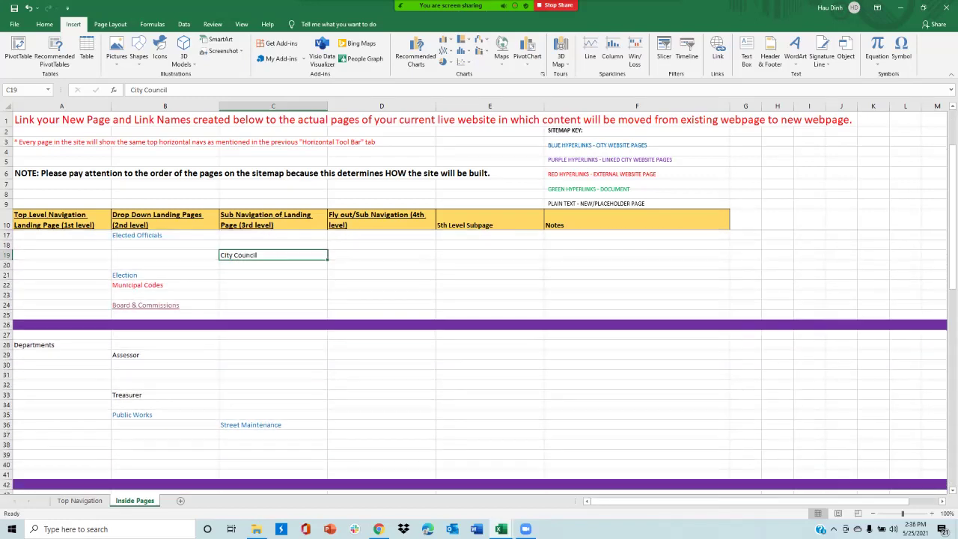
scroll(479, 359, "up", 1)
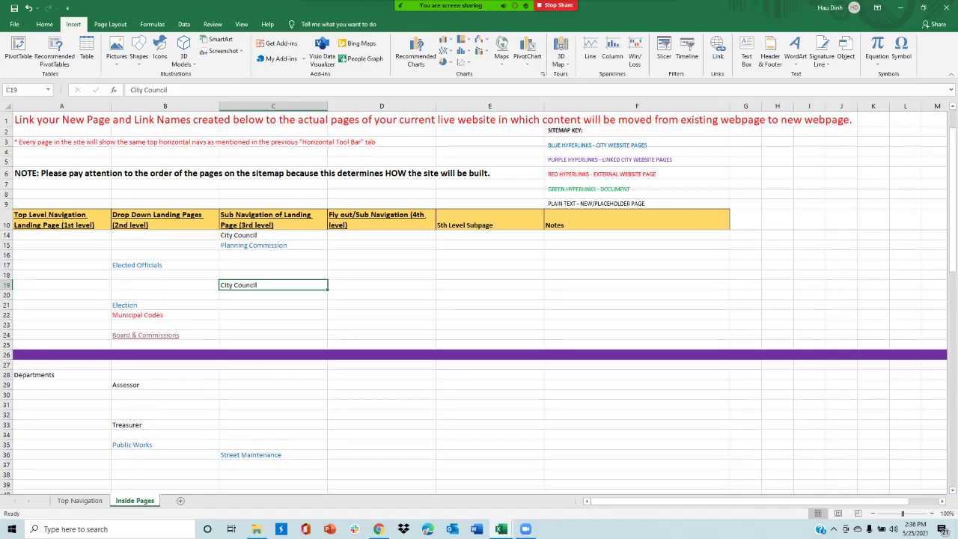
left_click(273, 305)
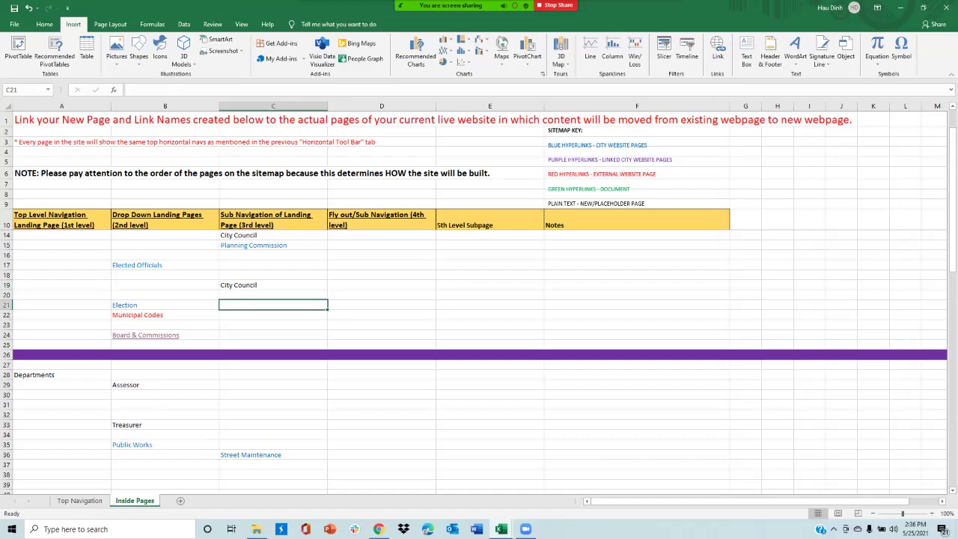
left_click(165, 285)
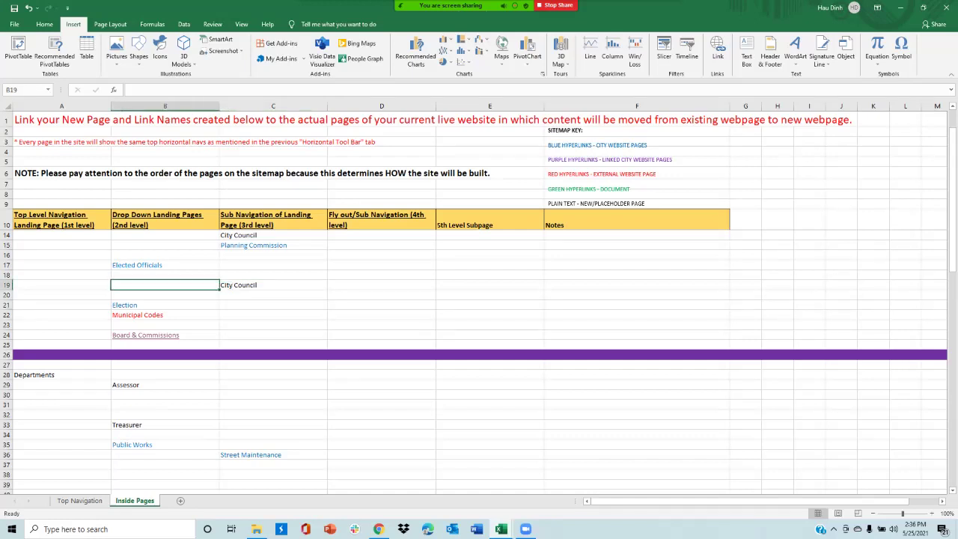
left_click(272, 285)
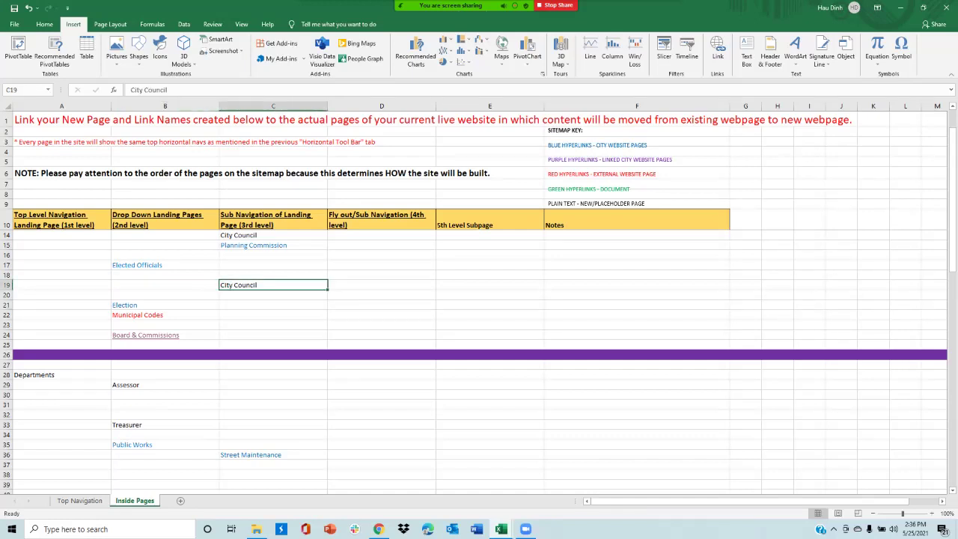
right_click(270, 286)
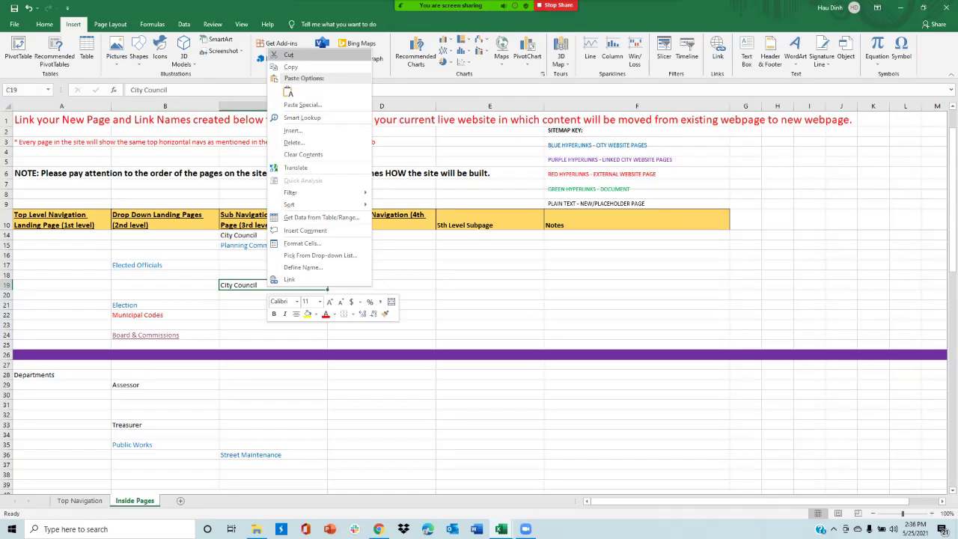
left_click(288, 55)
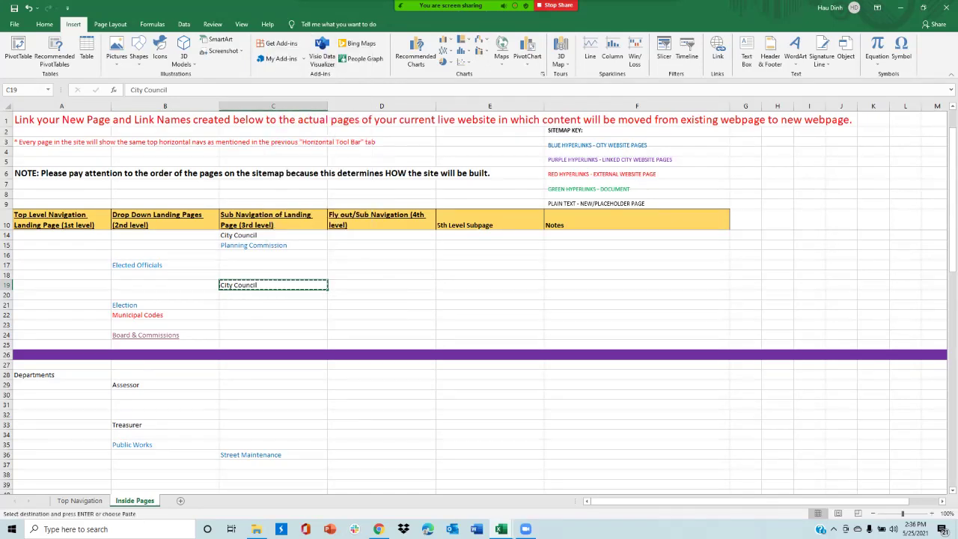
left_click(165, 285)
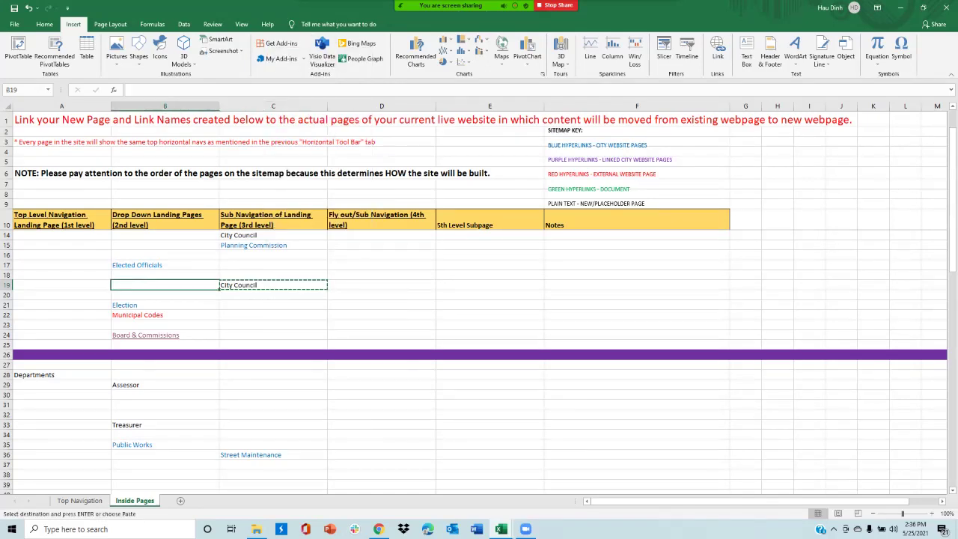
right_click(130, 285)
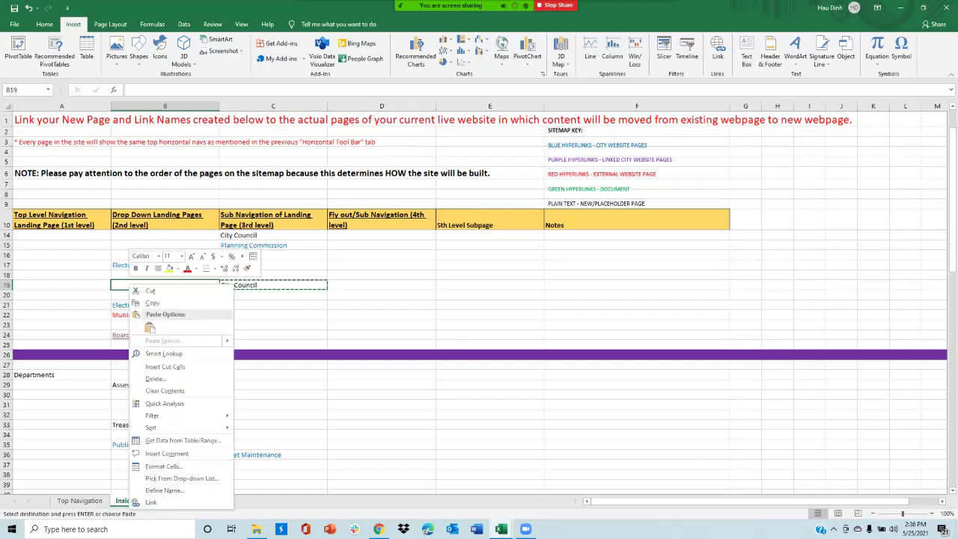
left_click(150, 328)
left_click(489, 405)
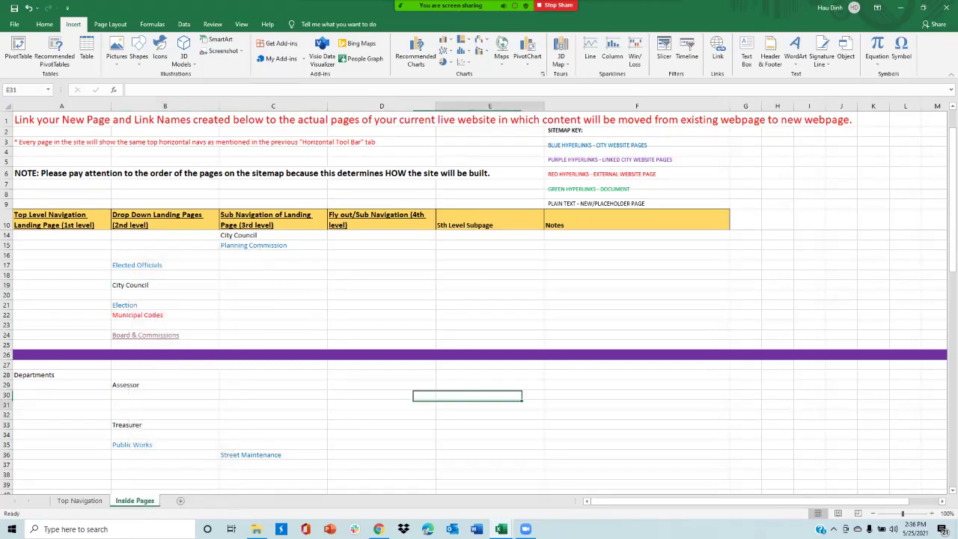
- Sort Government's second-level pages in B13:B24 from A to Z, continuing with the current selection only
scroll(489, 404, "up", 1)
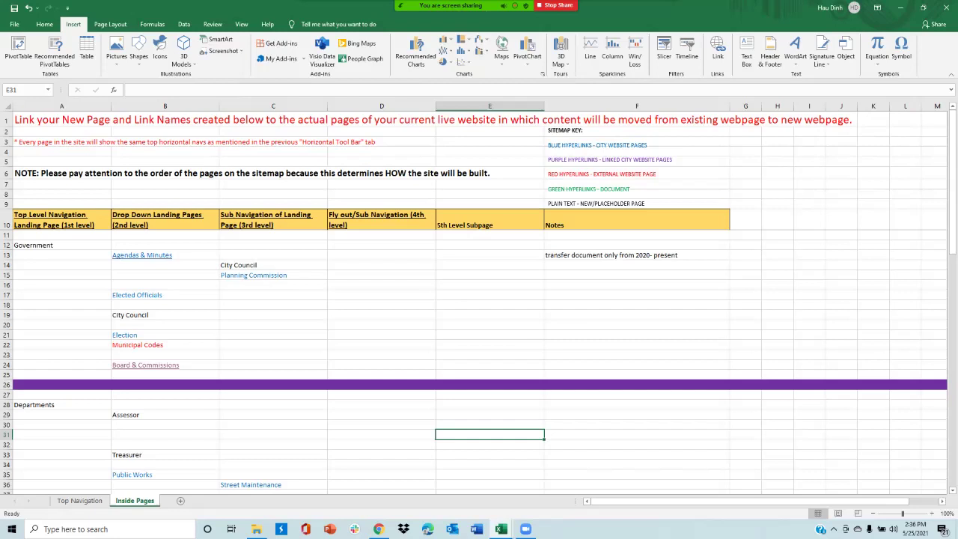
left_click_drag(142, 255, 142, 365)
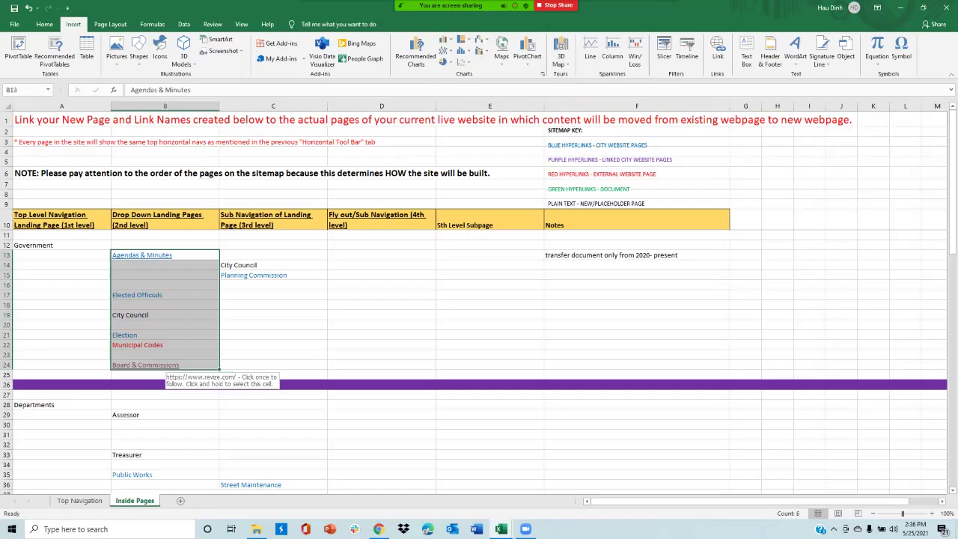
left_click(44, 23)
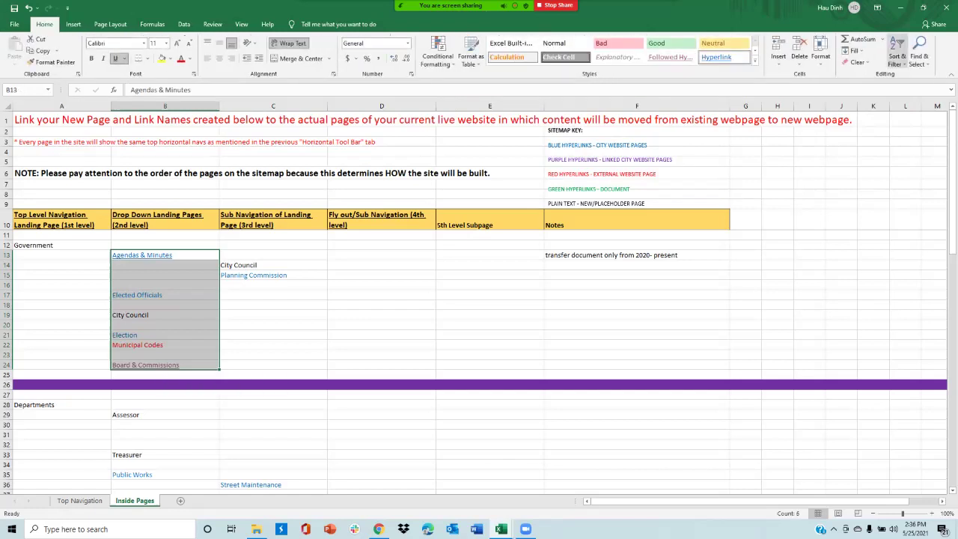
left_click(897, 57)
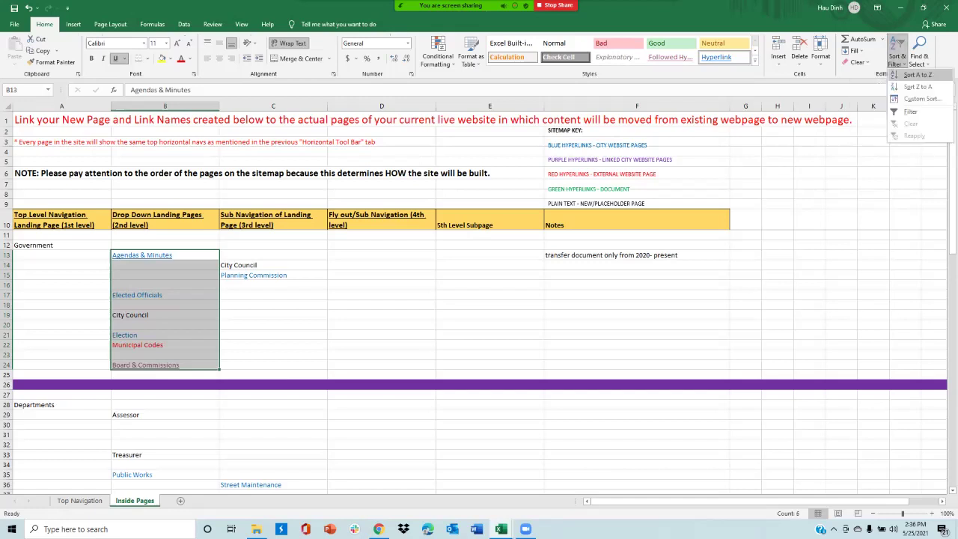
left_click(915, 75)
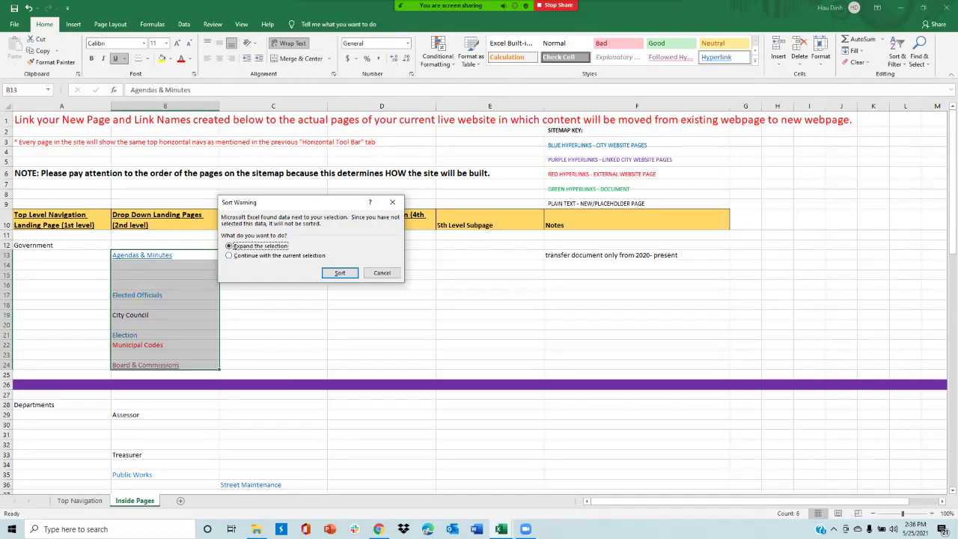
left_click(229, 255)
left_click(340, 272)
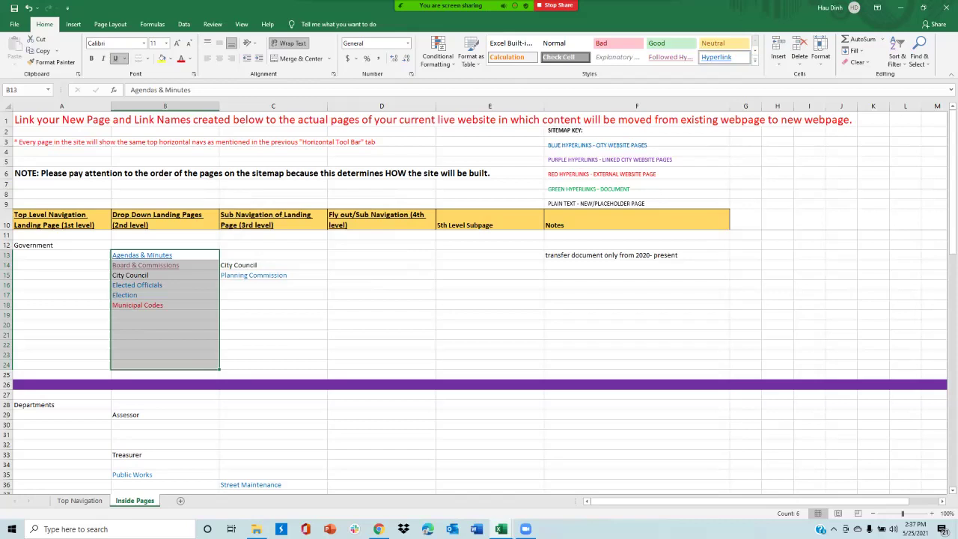
- Look over the Community and How Do I sections further down the Inside Pages sheet
scroll(480, 360, "down", 7)
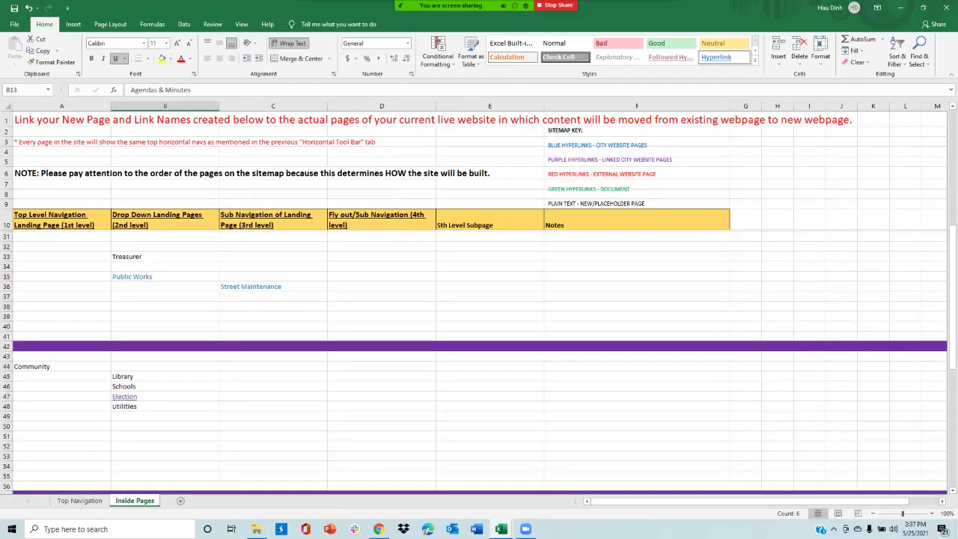
scroll(479, 360, "down", 3)
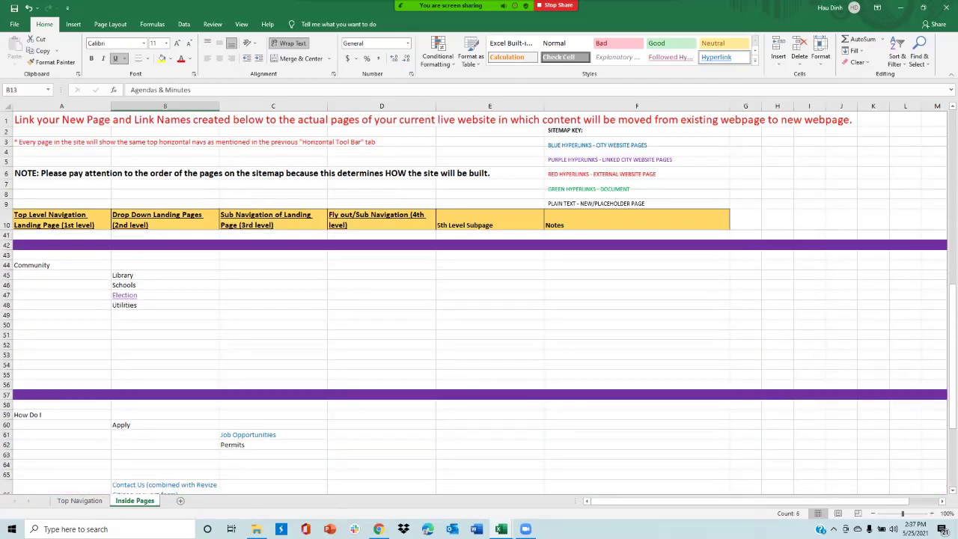